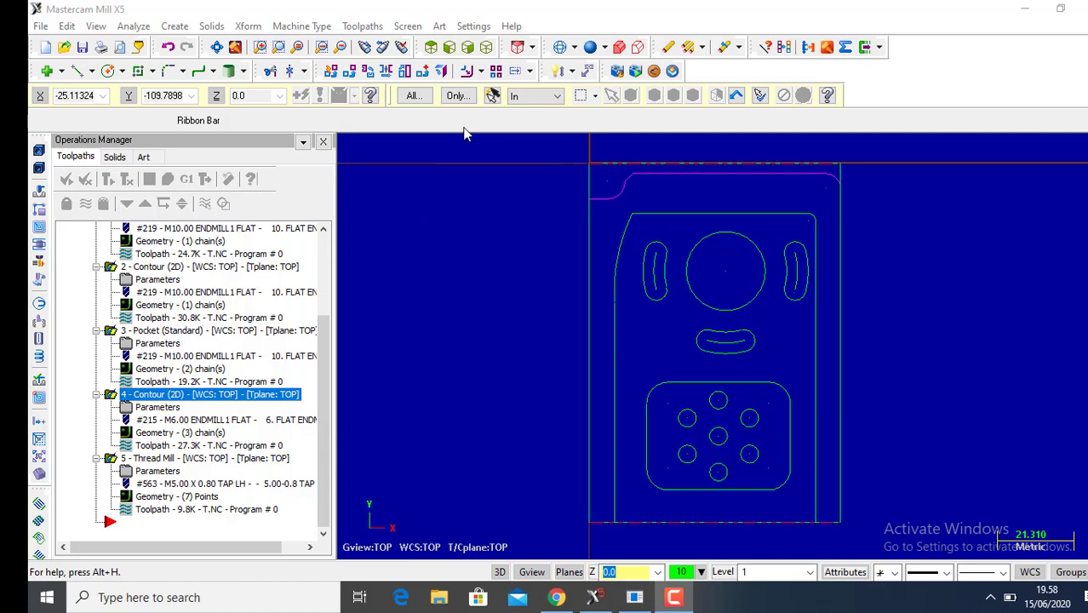
# Run the Verify simulation of operation 1, the 2D contour, in the top view and close it
pyautogui.click(492, 48)
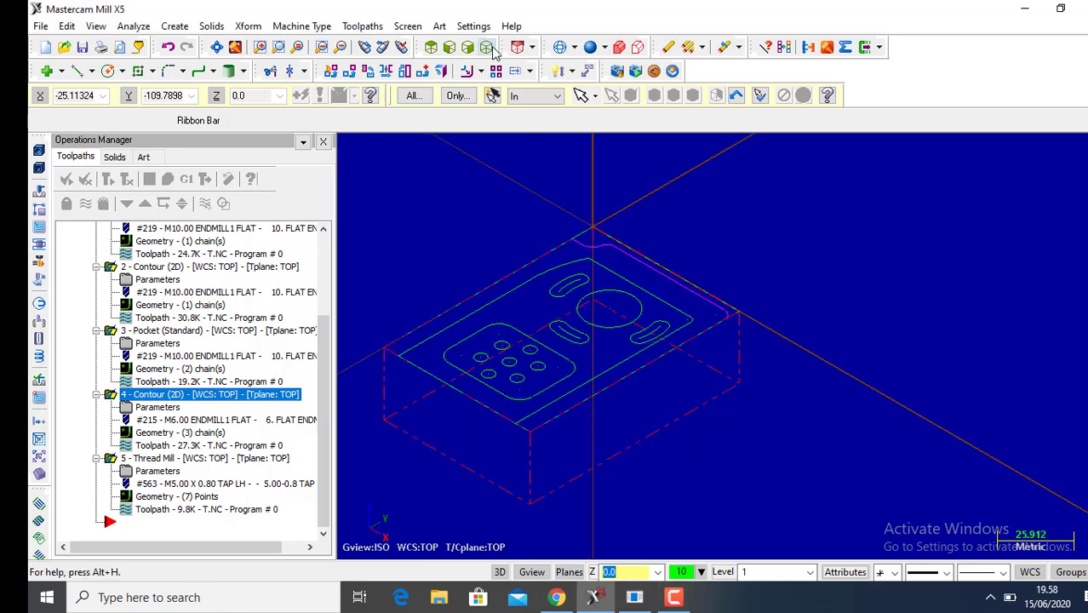
pyautogui.click(431, 46)
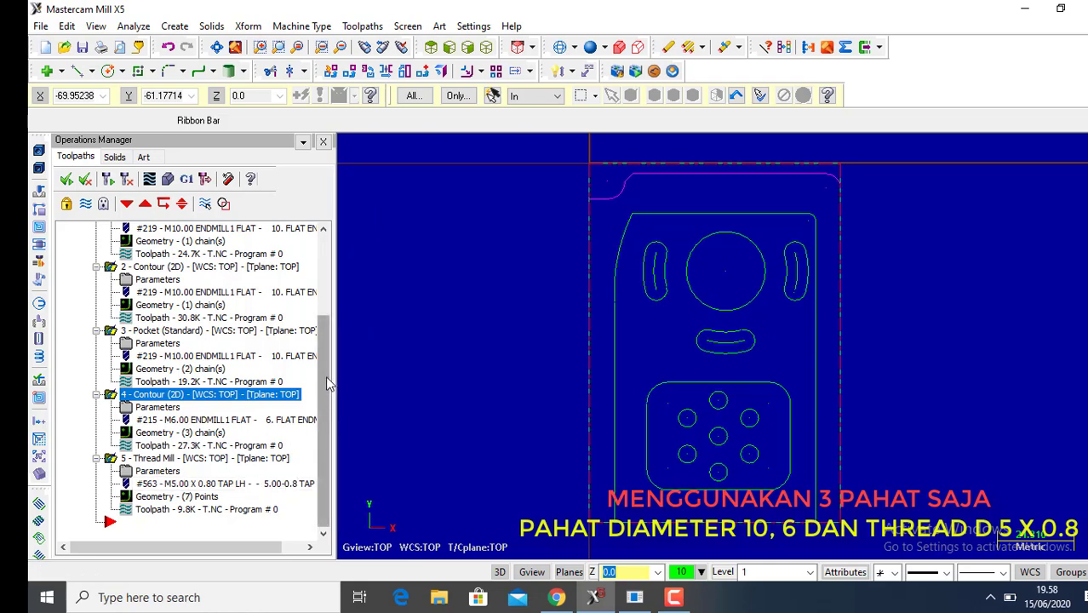
pyautogui.moveTo(330, 385); pyautogui.dragTo(326, 339)
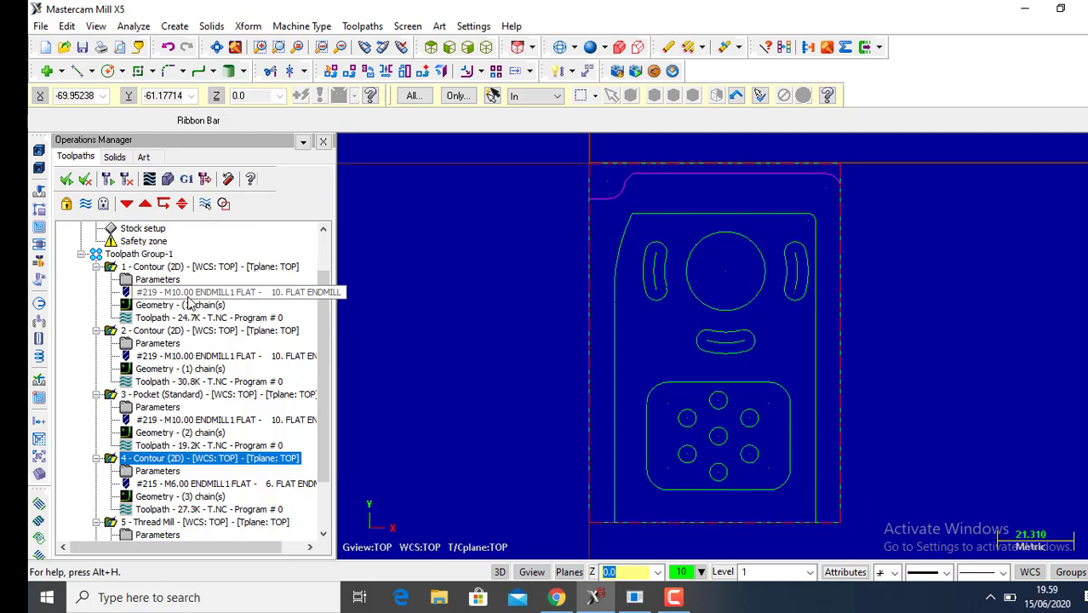
pyautogui.click(158, 268)
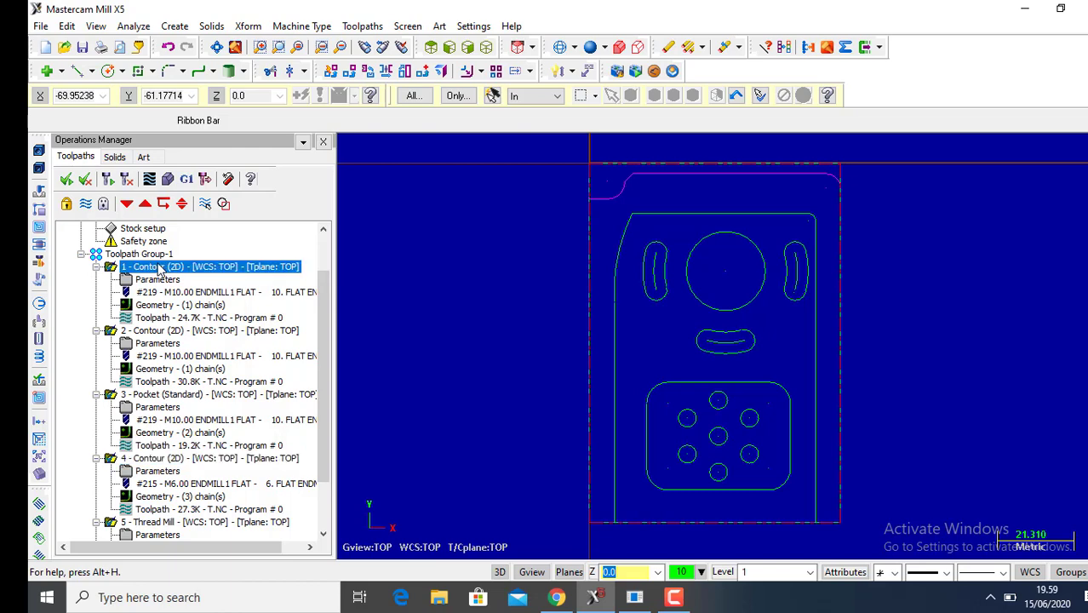
pyautogui.click(169, 182)
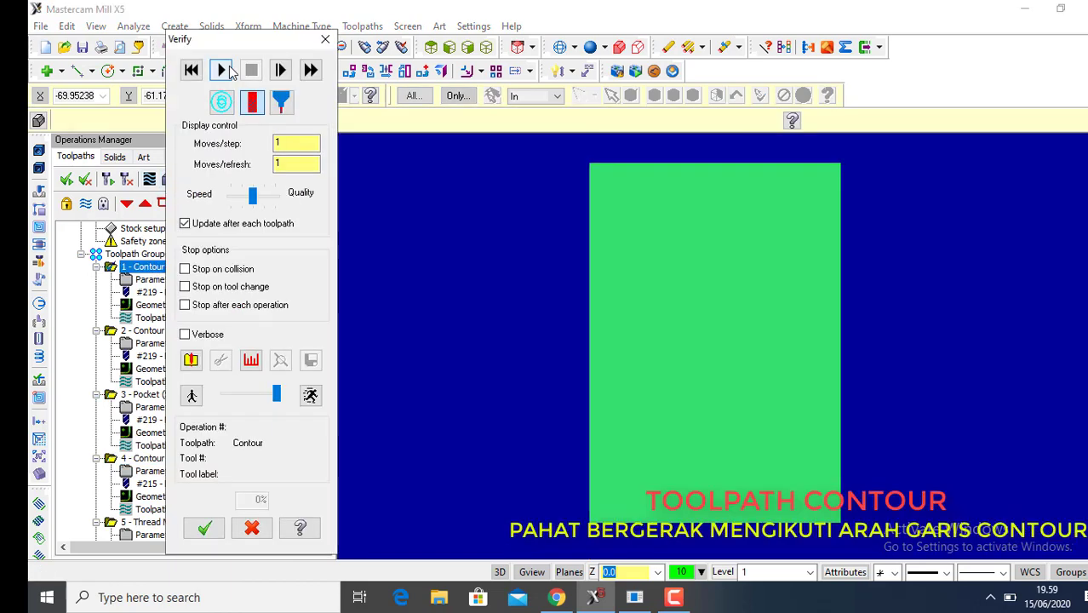
pyautogui.click(225, 72)
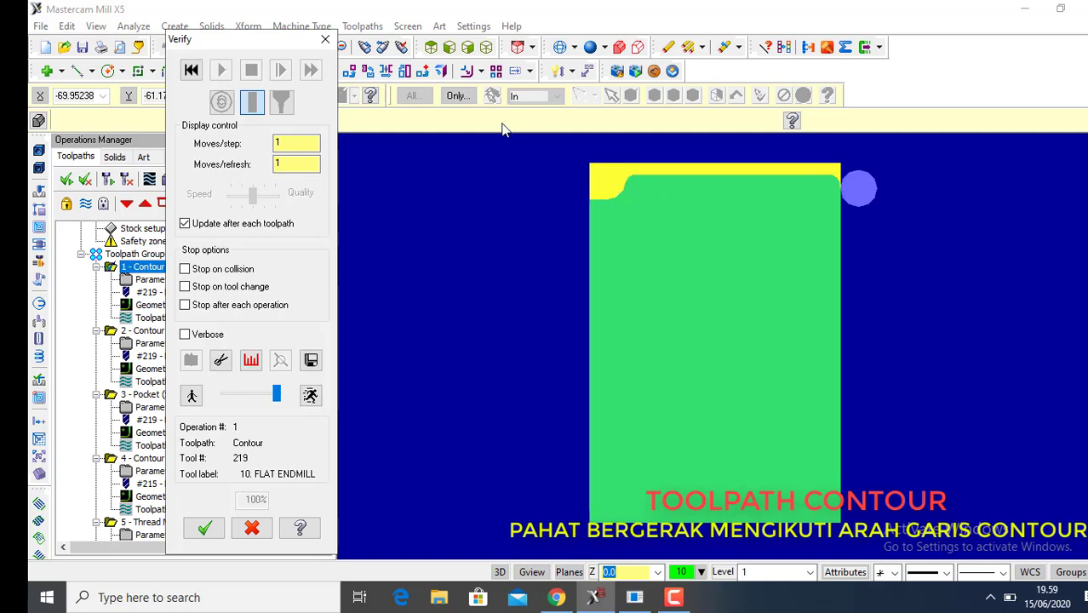
pyautogui.click(326, 43)
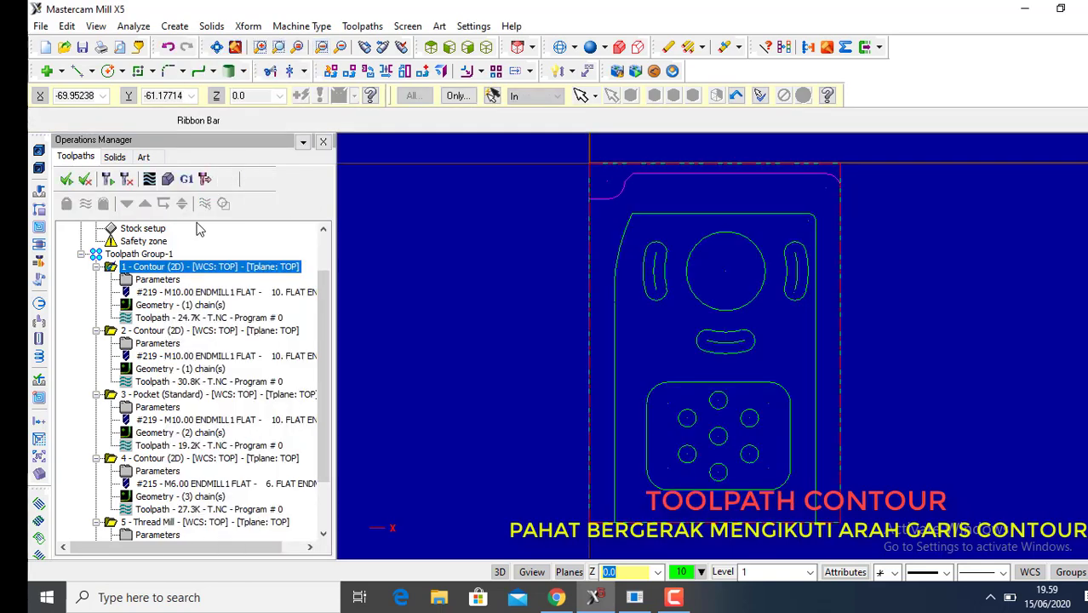
# Run the Verify simulation of operation 2, the second 2D contour, and close it
pyautogui.click(160, 333)
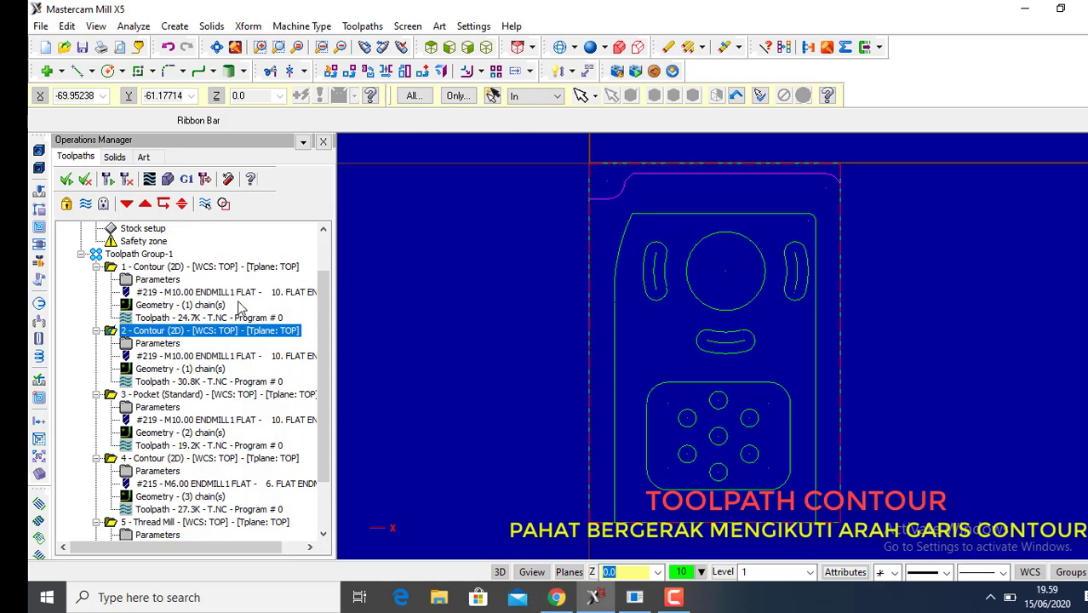
pyautogui.click(168, 183)
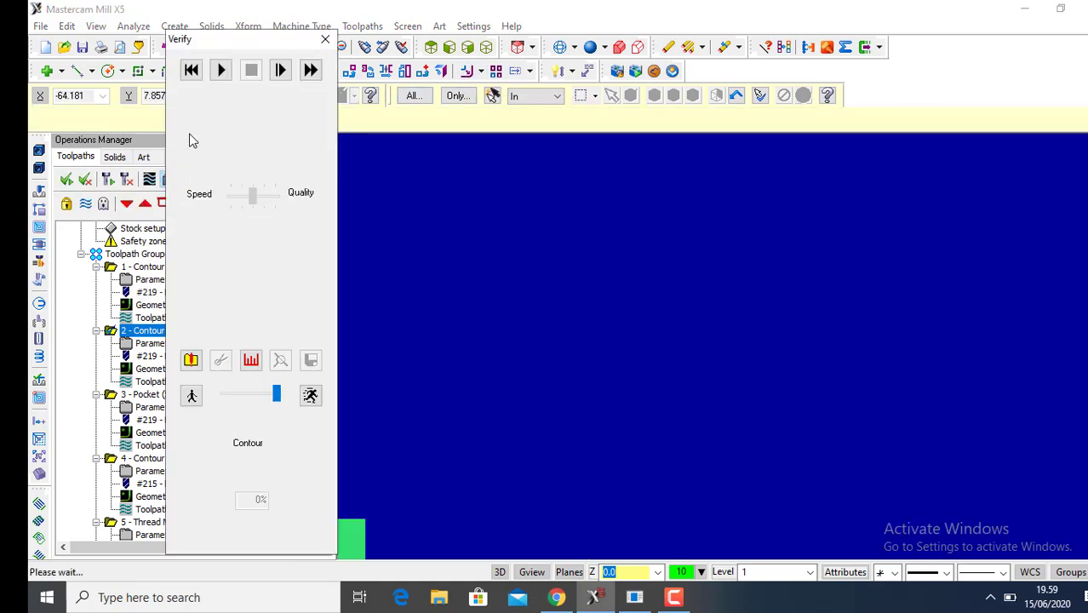
pyautogui.click(221, 71)
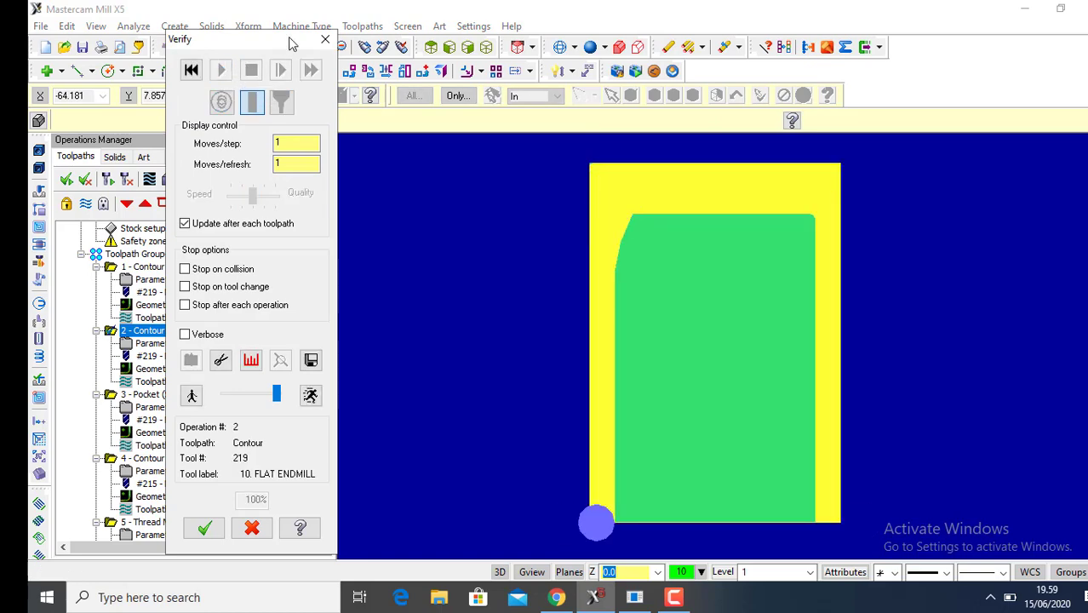
pyautogui.click(325, 40)
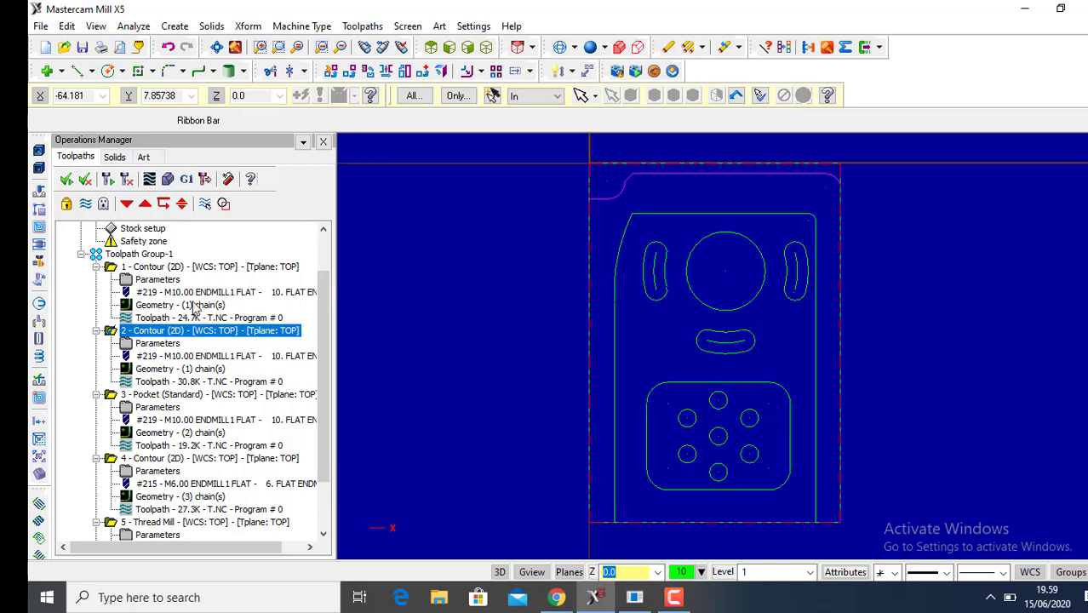
# Run the Verify simulation of operation 3, the standard pocket, in the isometric view and close it
pyautogui.click(192, 399)
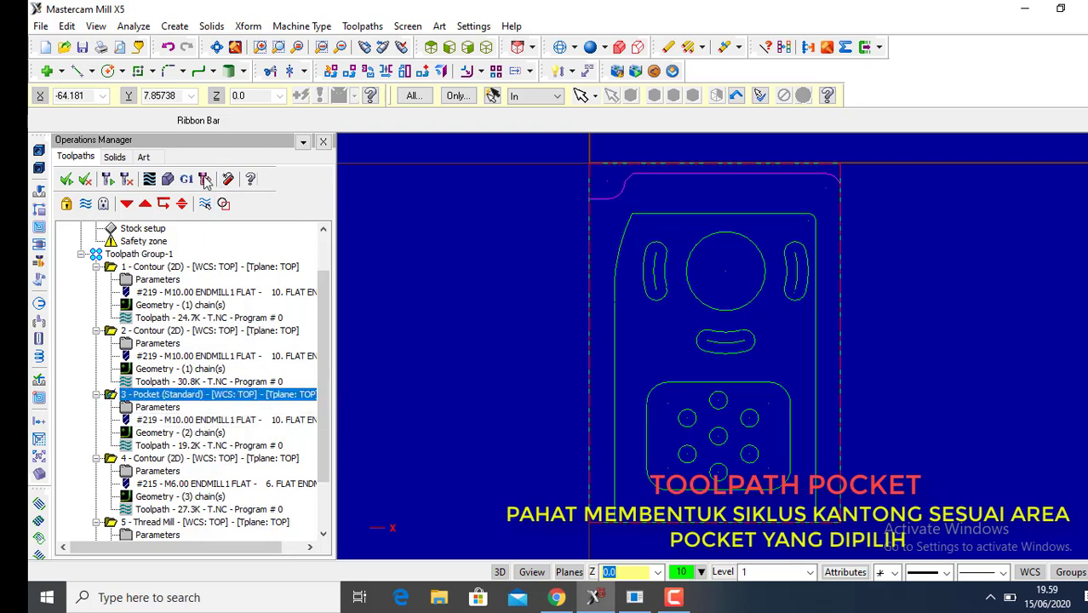
pyautogui.click(167, 181)
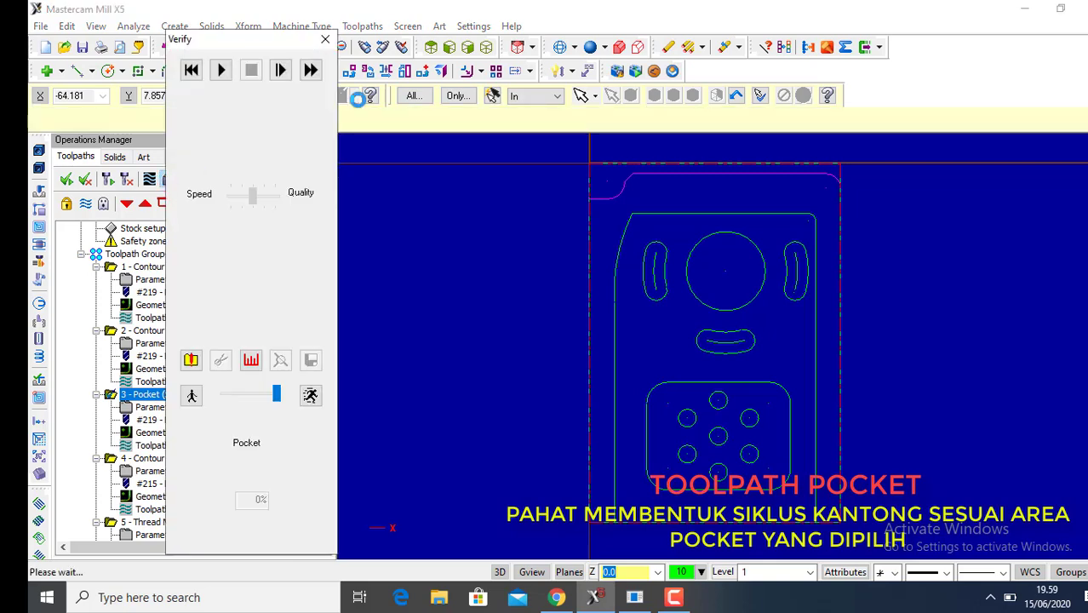
pyautogui.click(486, 47)
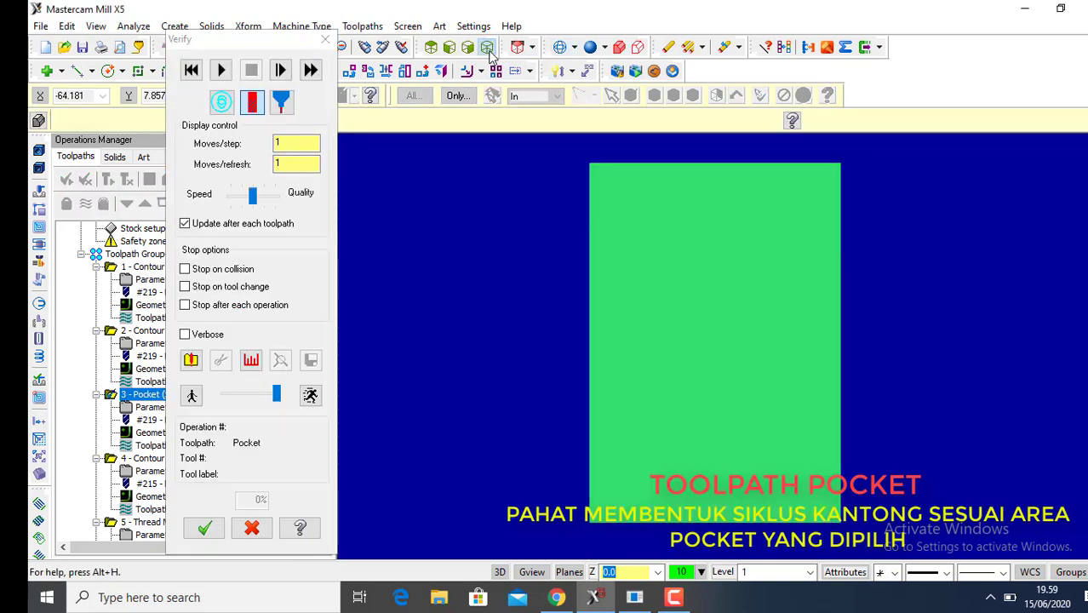
pyautogui.click(219, 74)
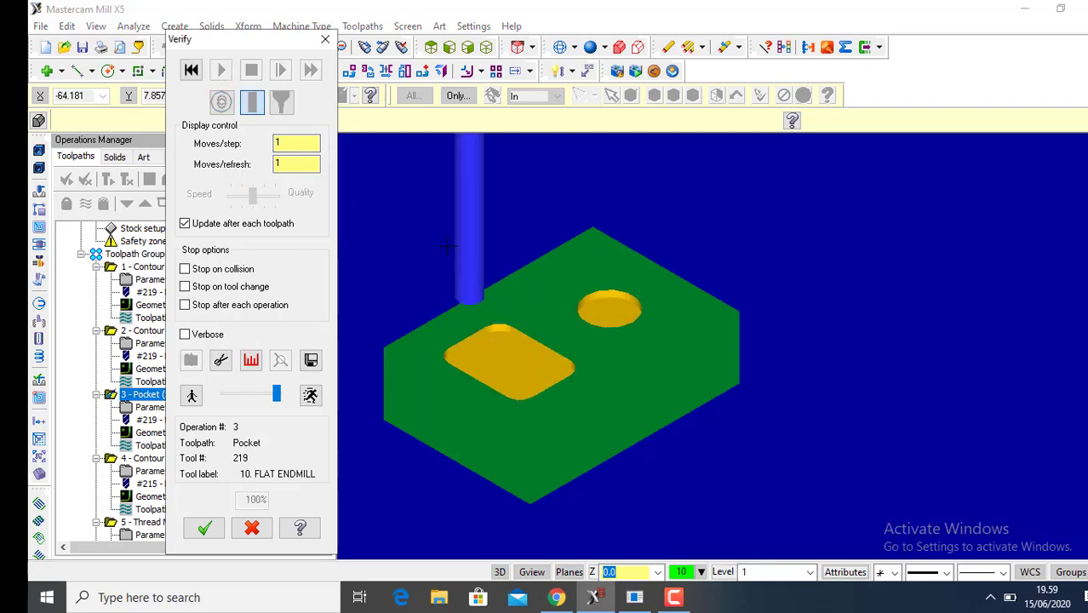
pyautogui.click(326, 39)
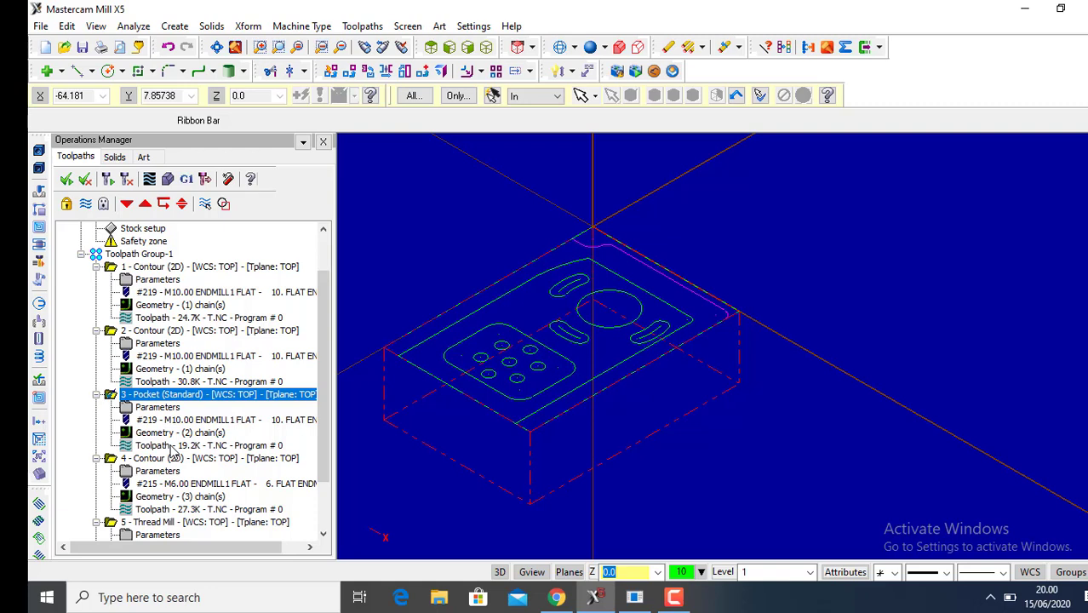
# Run the Verify simulation of operation 4, the 2D contour of the three curved slots, inspect the cuts up close and close it
pyautogui.click(174, 460)
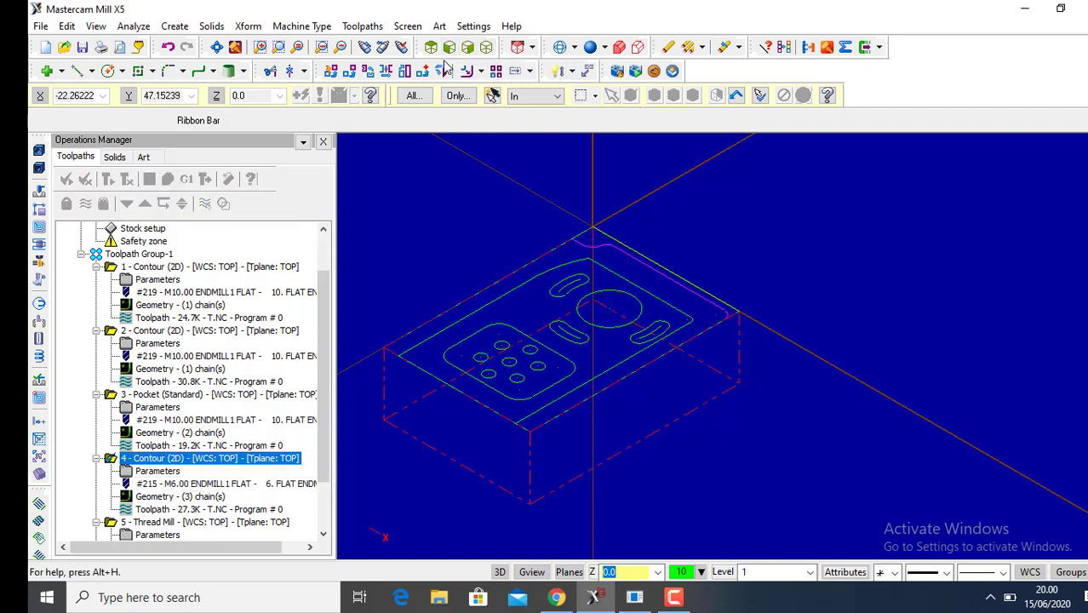
pyautogui.click(168, 181)
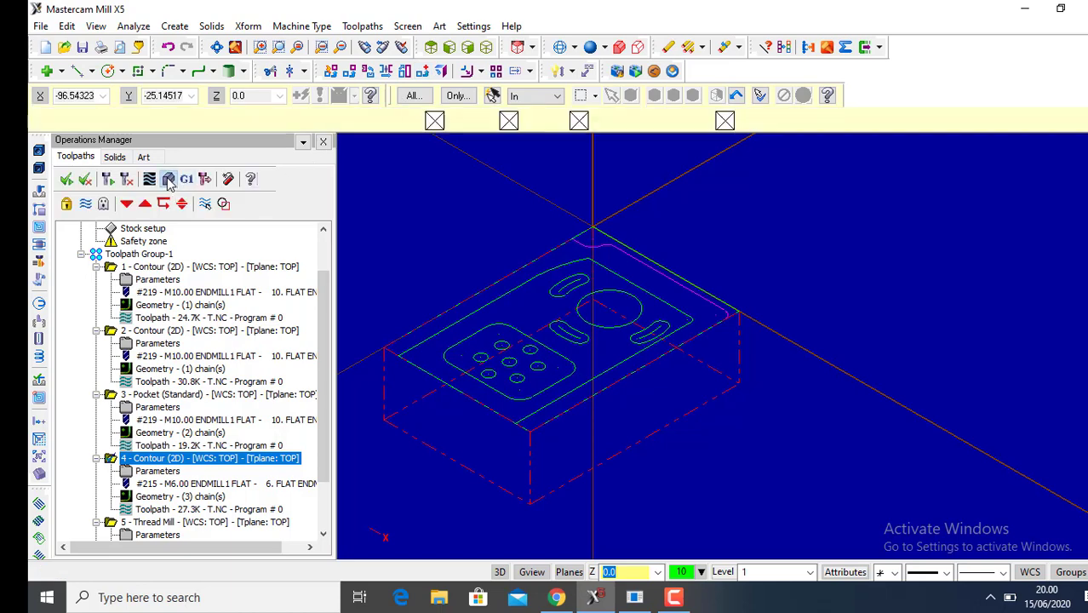
pyautogui.click(222, 70)
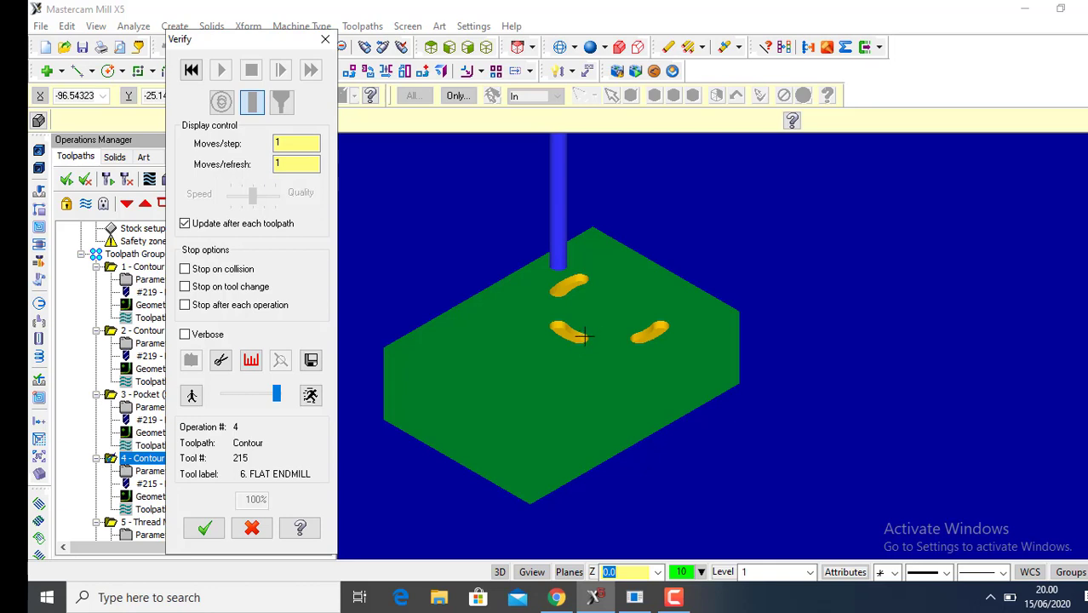
pyautogui.scroll(5, 582, 336)
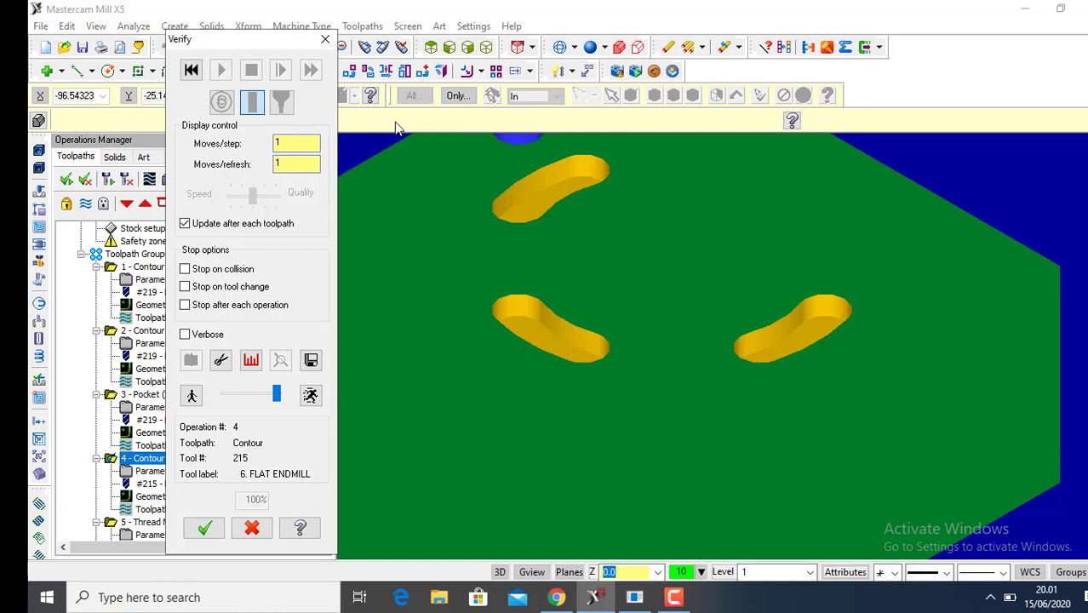
pyautogui.click(325, 42)
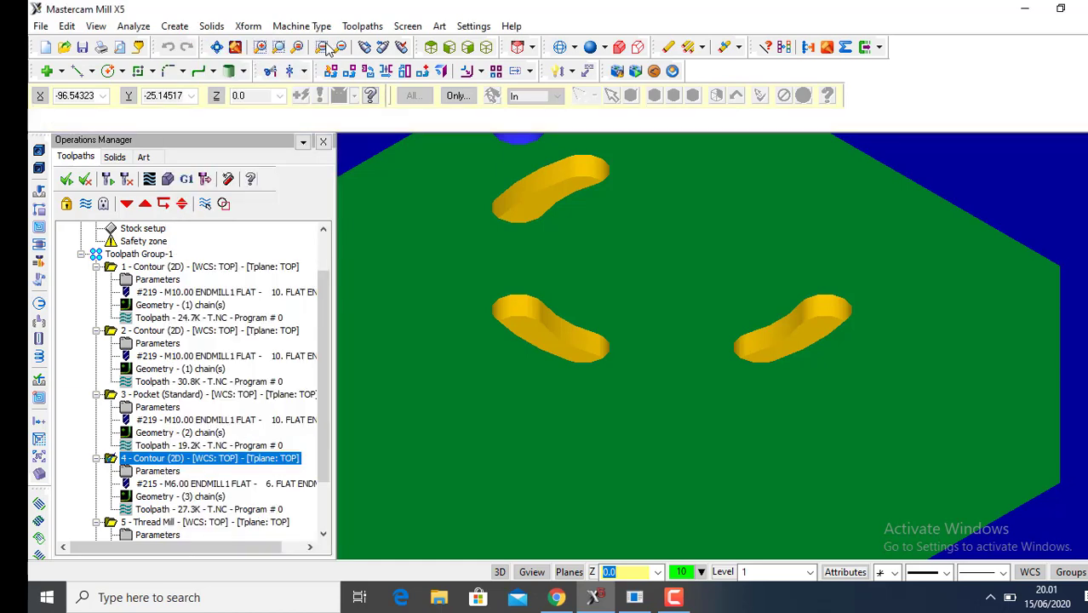
# In operation 4's cut parameters, set the compensation type to Off and accept the toolpath settings
pyautogui.doubleClick(162, 468)
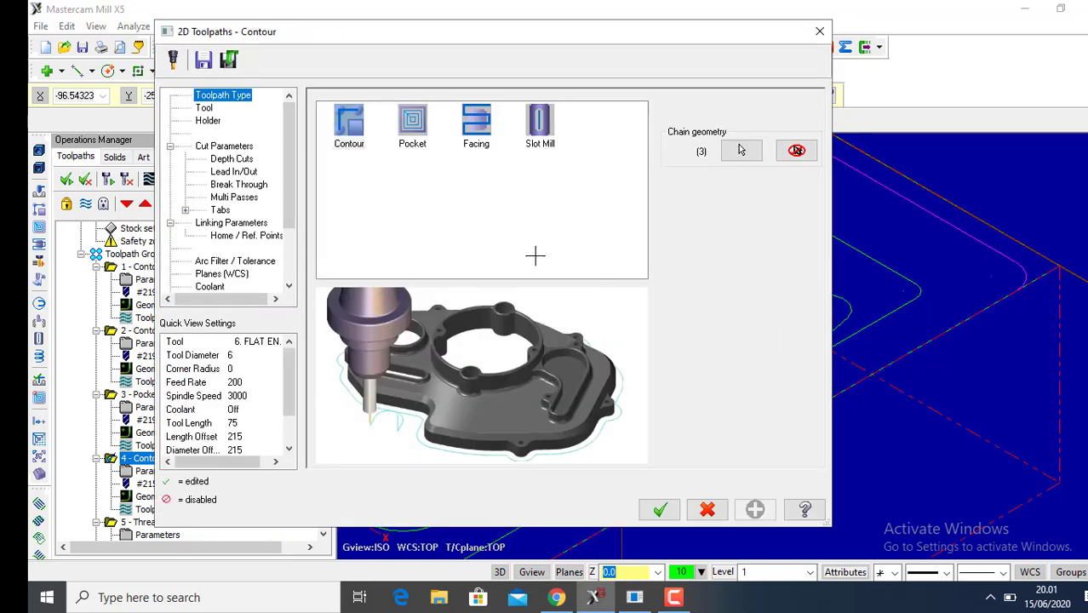
pyautogui.click(223, 147)
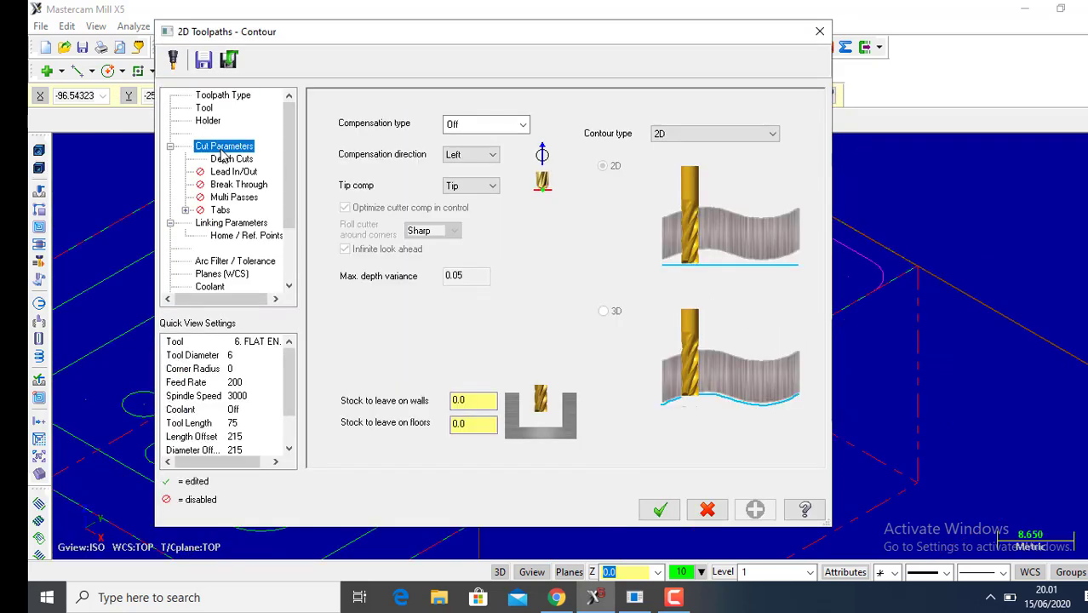
pyautogui.click(500, 126)
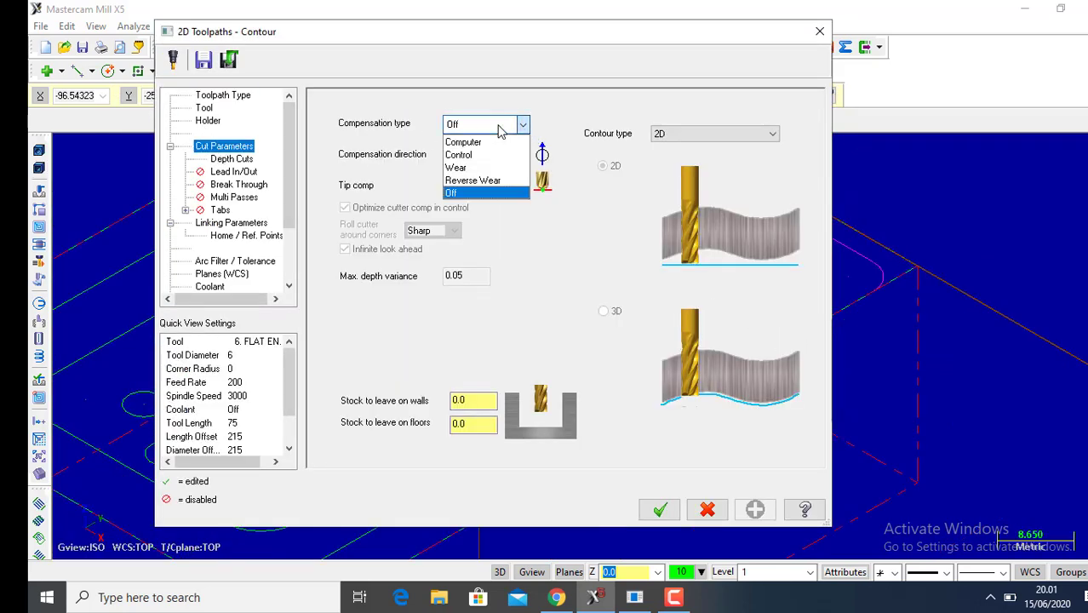
pyautogui.click(482, 193)
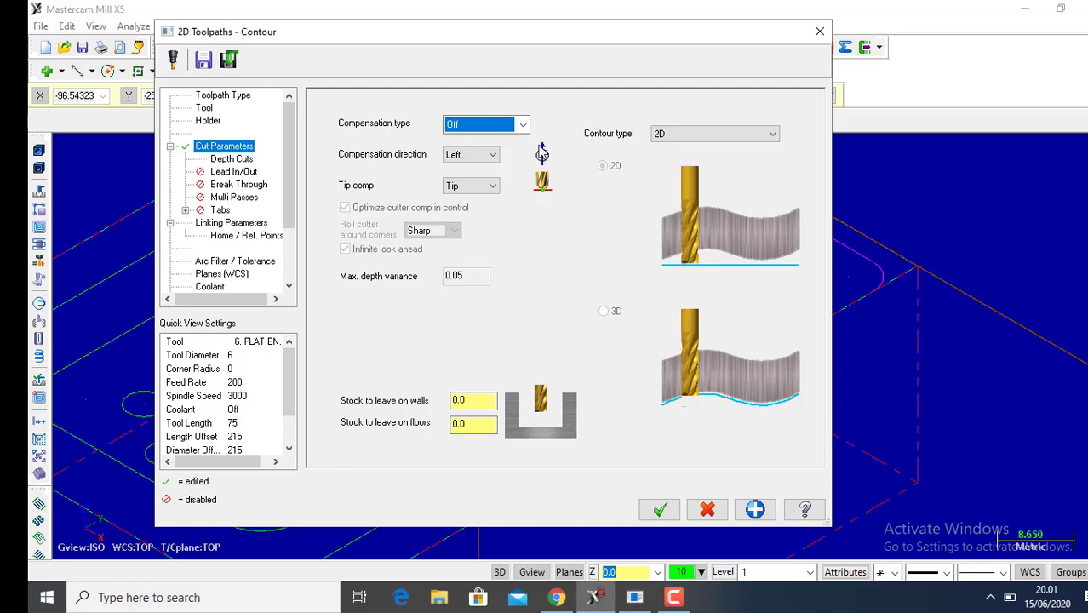
pyautogui.click(654, 509)
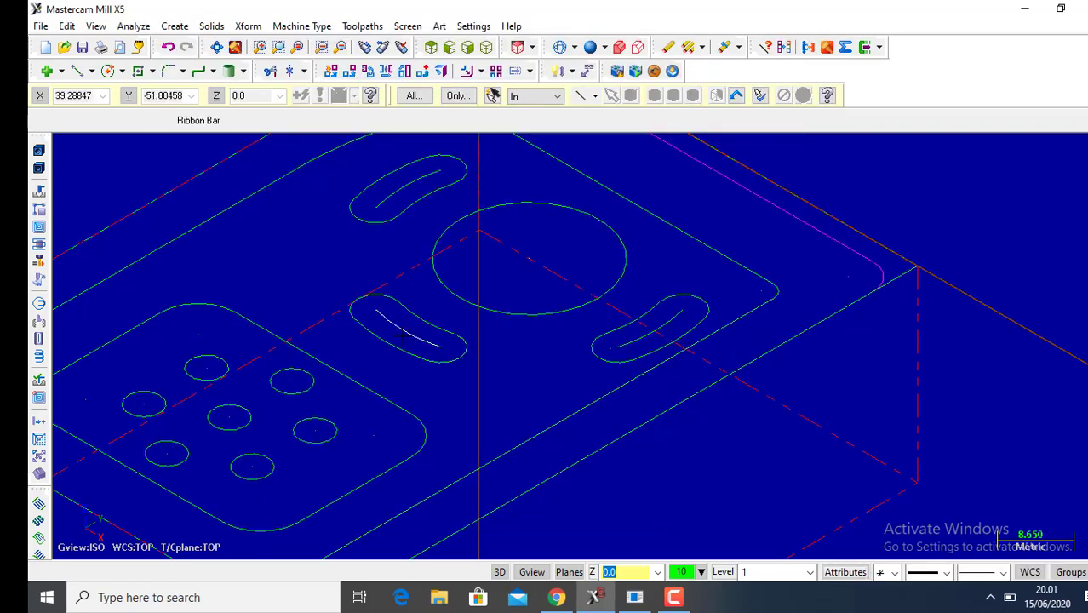
# Fit the whole part in the graphics view and bring back the Operations Manager
pyautogui.scroll(-3, 403, 333)
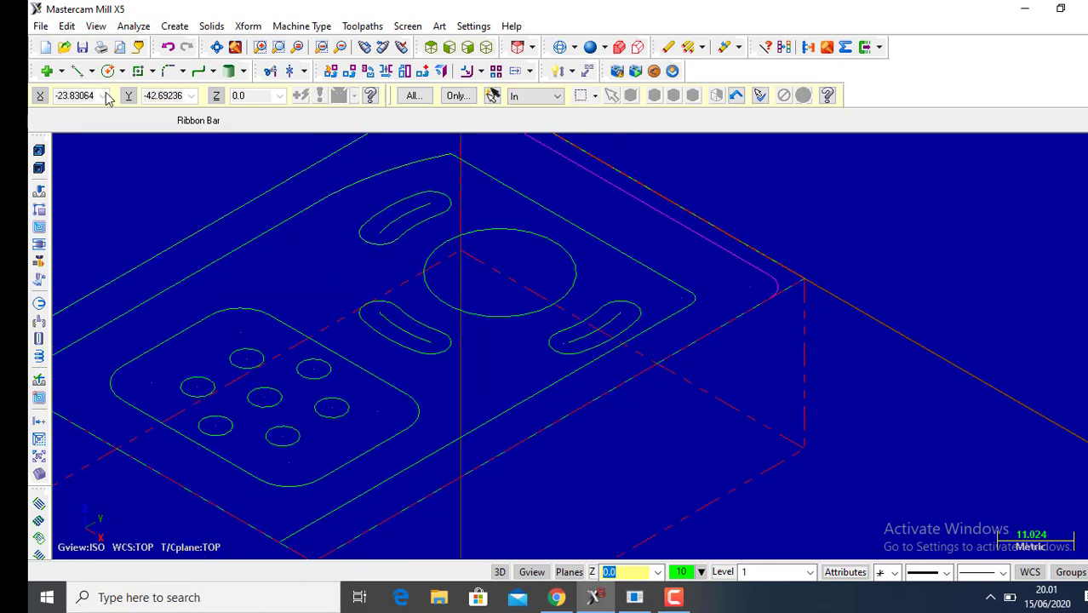
pyautogui.click(98, 29)
pyautogui.click(99, 44)
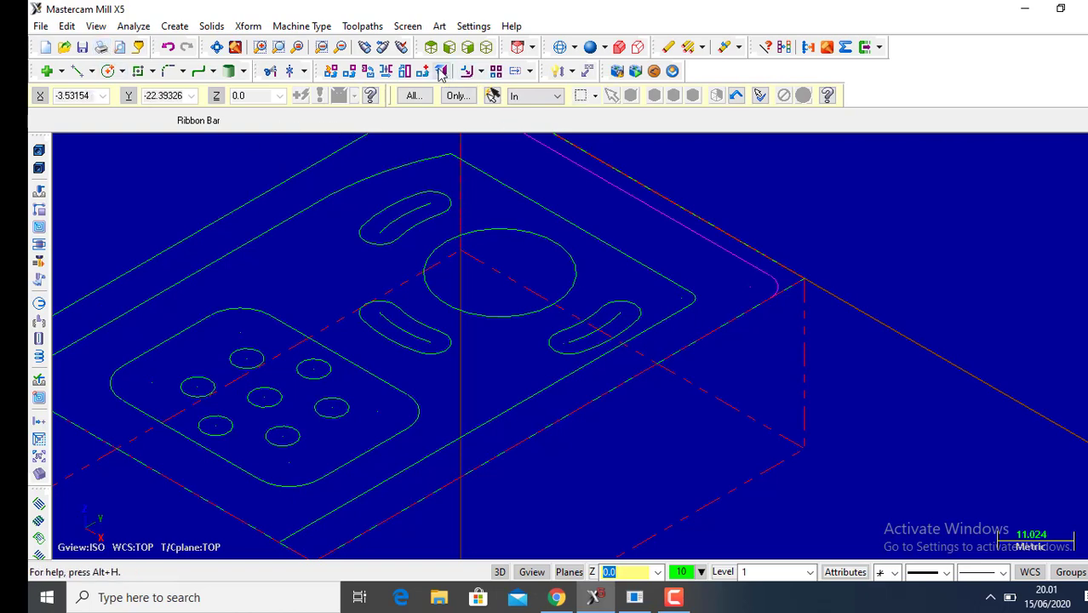
pyautogui.click(217, 49)
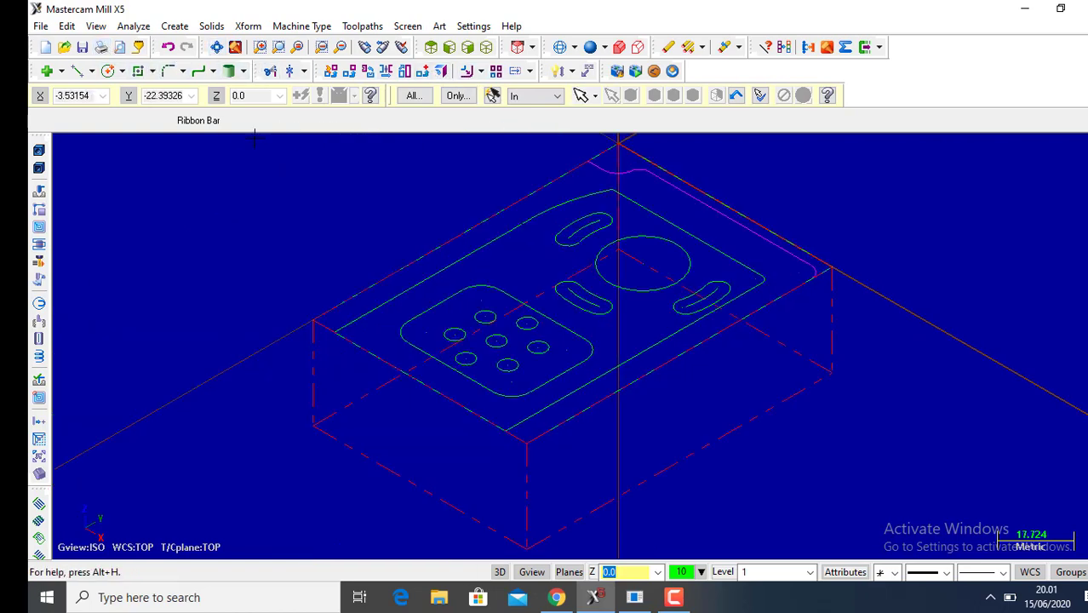
pyautogui.click(95, 27)
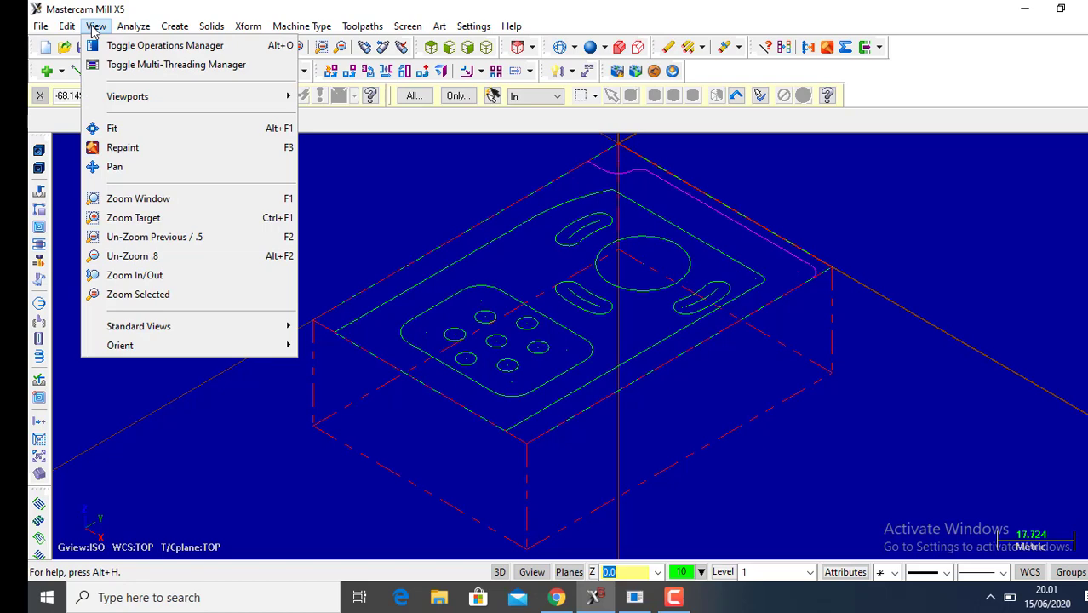
pyautogui.click(141, 45)
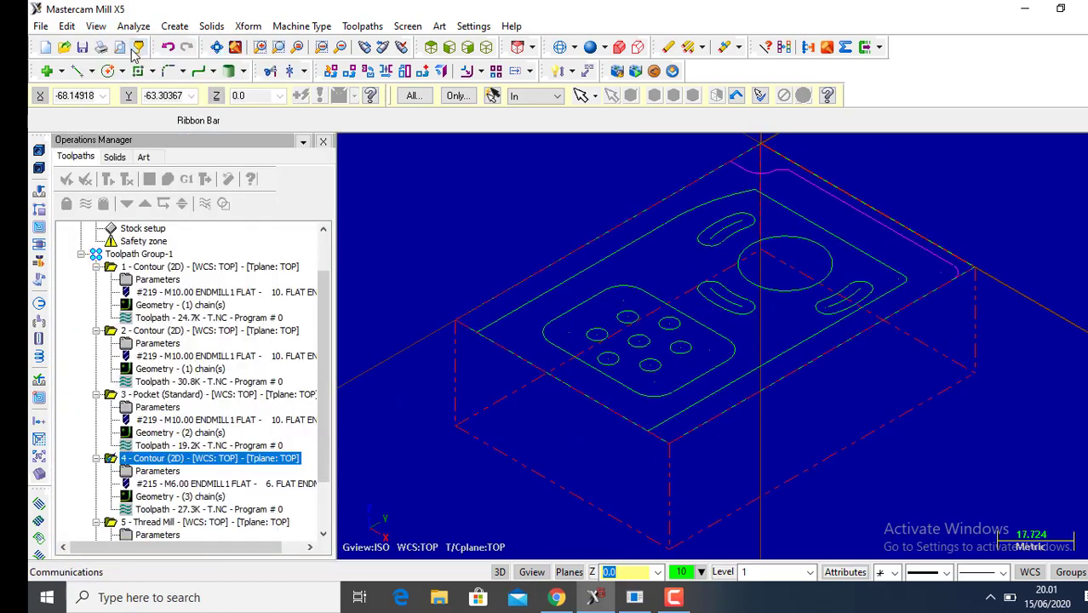
# Run the Verify simulation of operation 5, the thread mill of the seven holes, and close it
pyautogui.click(185, 522)
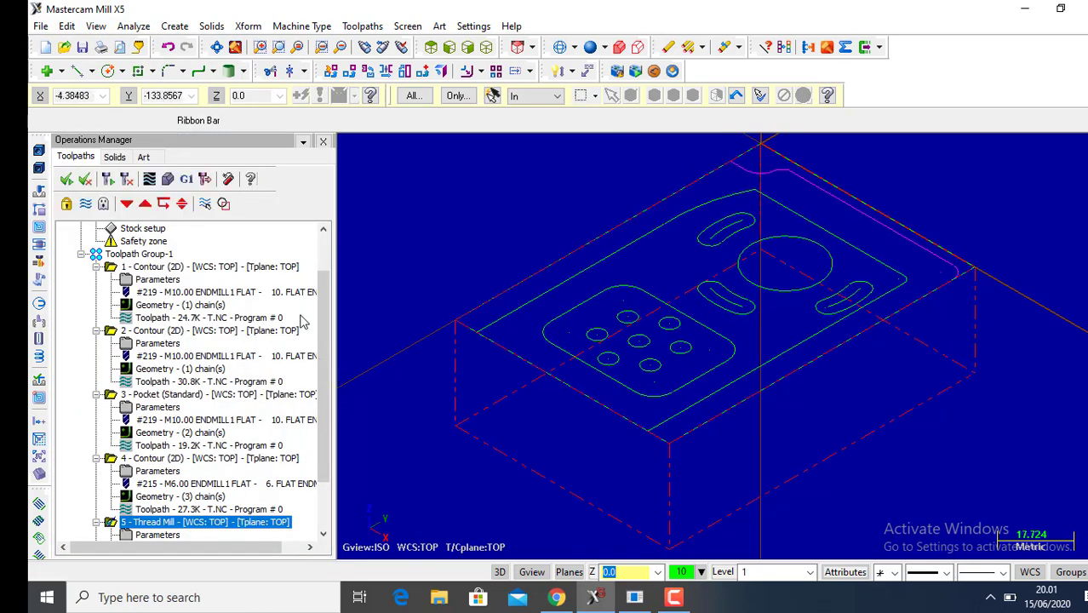
pyautogui.click(167, 181)
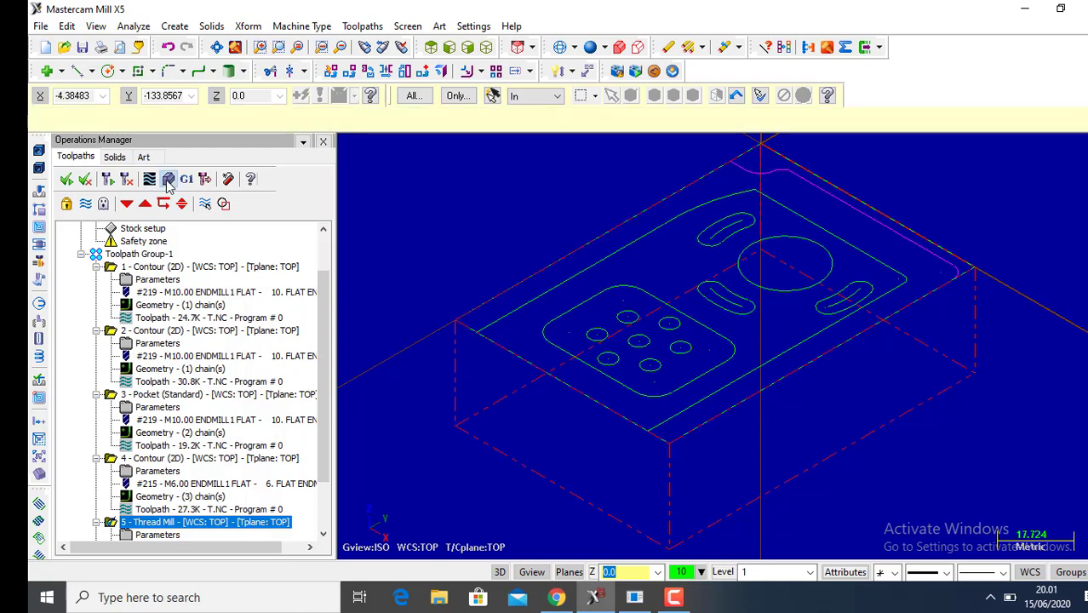
pyautogui.click(225, 70)
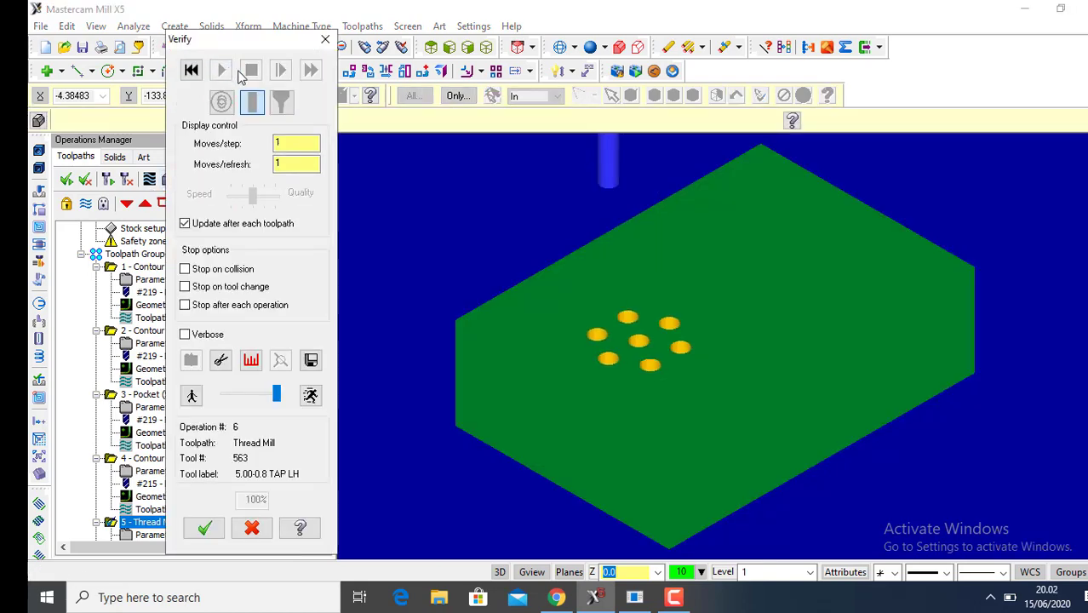
pyautogui.click(326, 40)
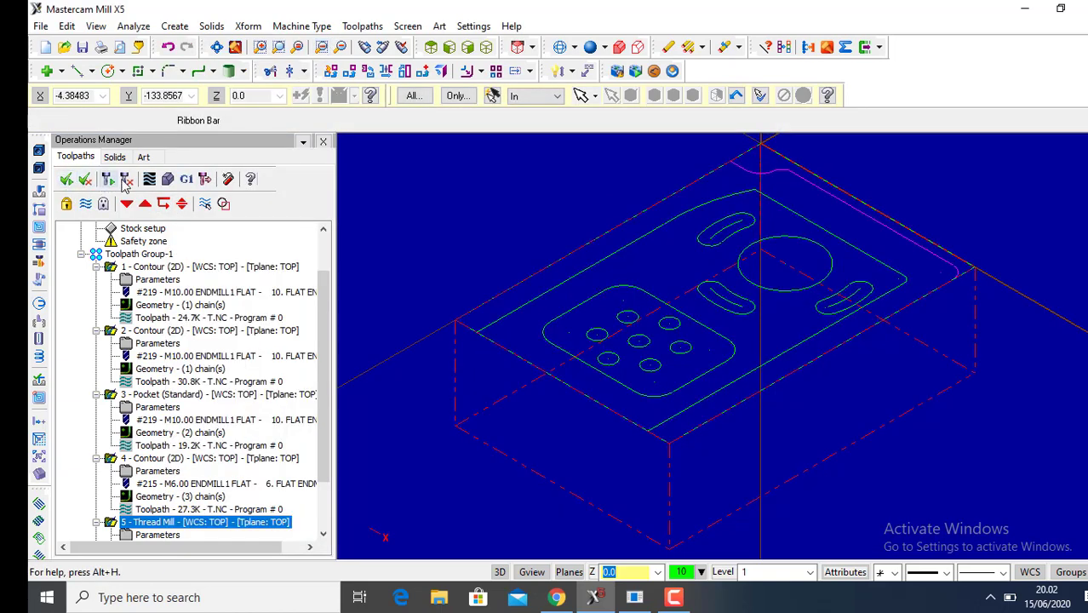
# Run the Verify simulation of the complete machining program, inspect the finished part and close it
pyautogui.click(172, 181)
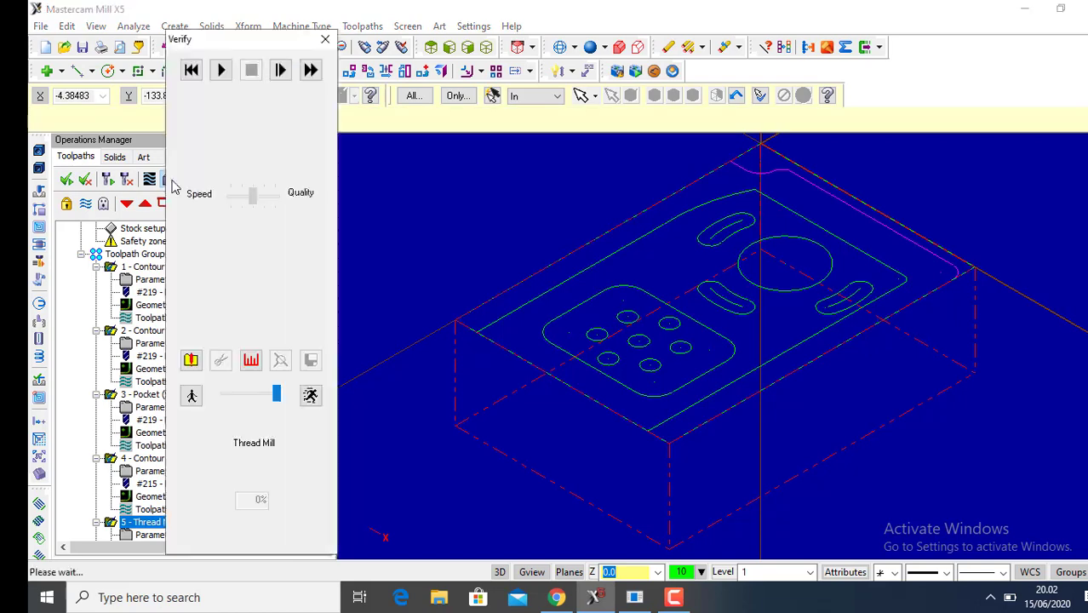
pyautogui.click(221, 72)
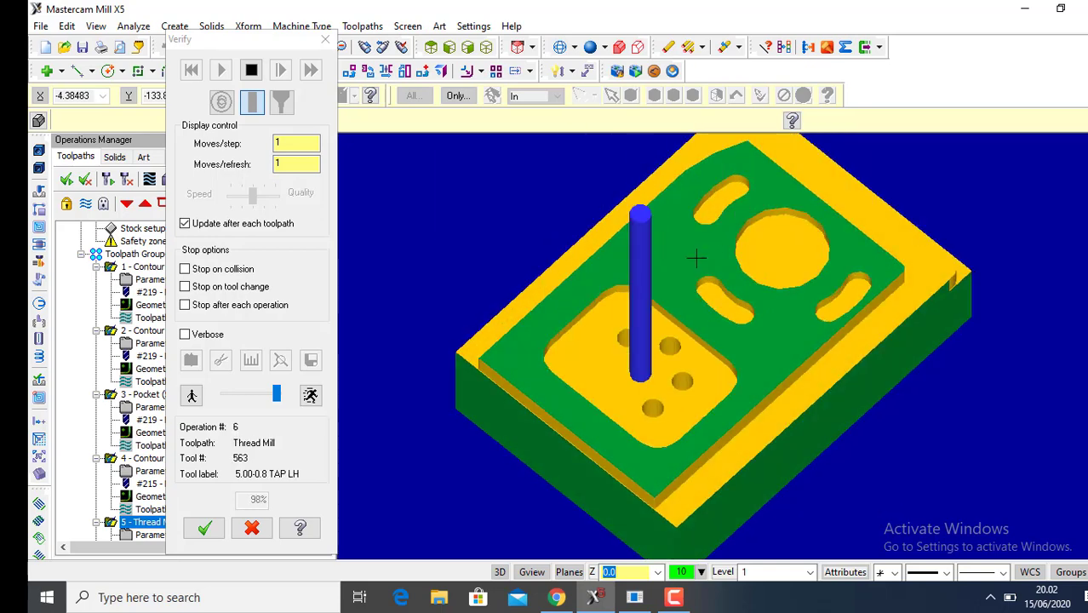
pyautogui.scroll(-2, 696, 257)
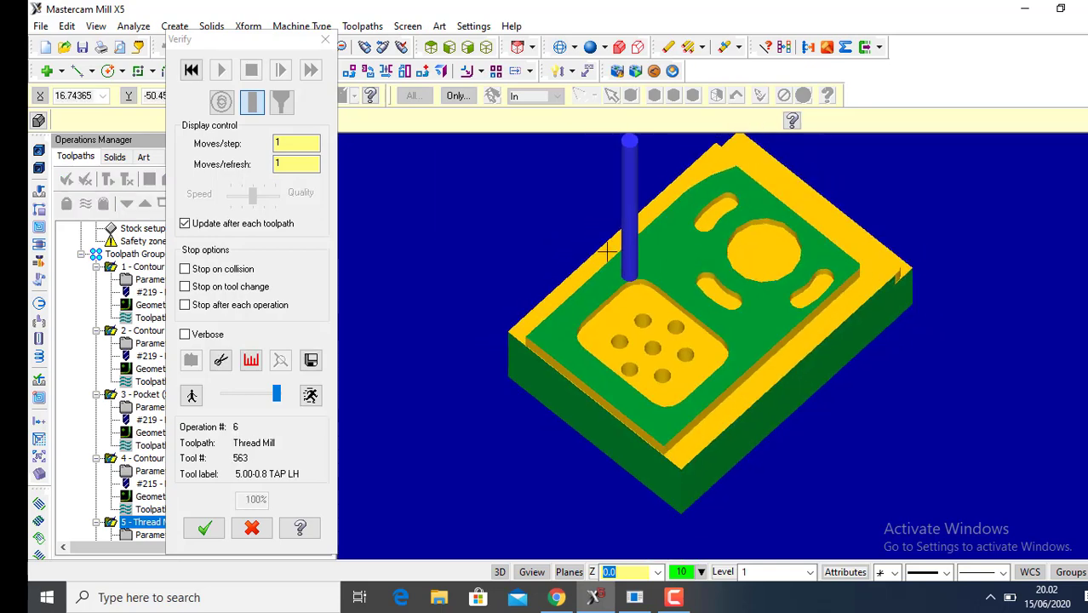
pyautogui.moveTo(688, 220); pyautogui.dragTo(674, 201, button='middle')
pyautogui.click(328, 41)
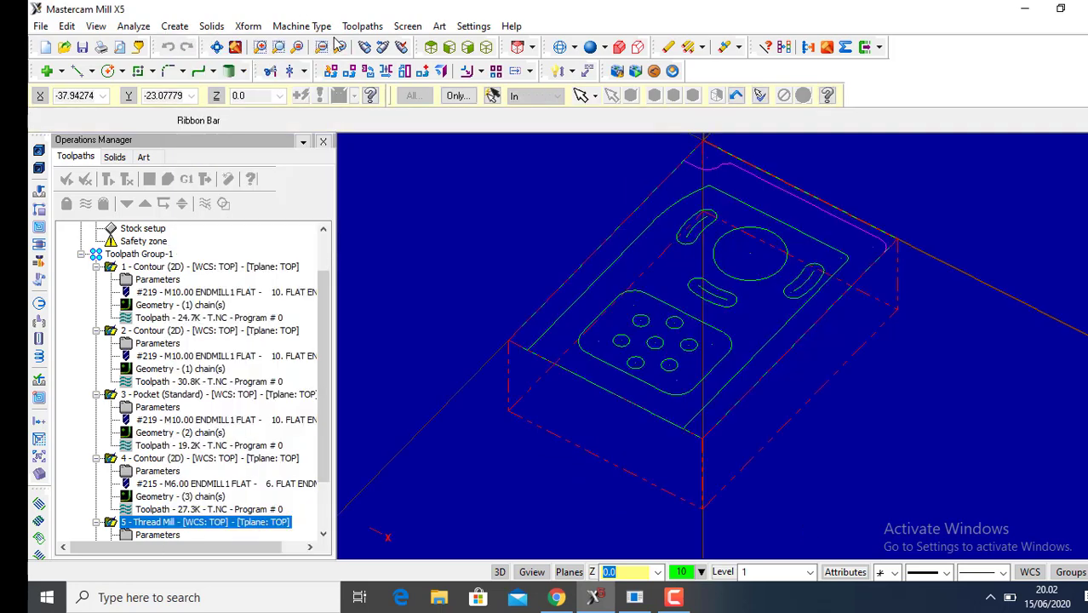
# In operation 1's settings for the 10 mm flat endmill, set feed rate 250, spindle speed 1700 and plunge rate 100, and regenerate the toolpath
pyautogui.click(162, 281)
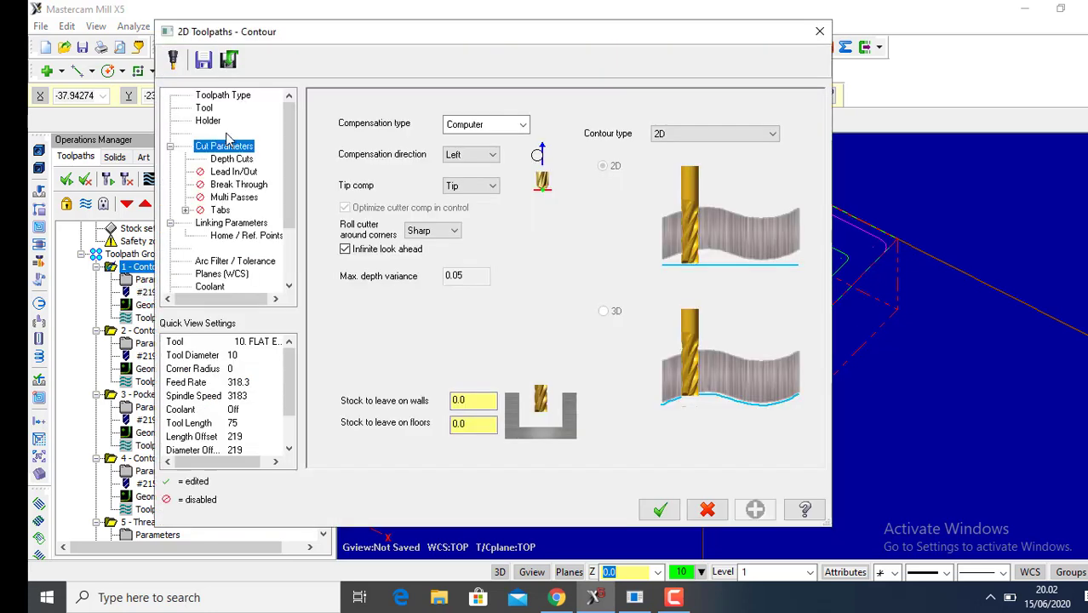
pyautogui.click(204, 109)
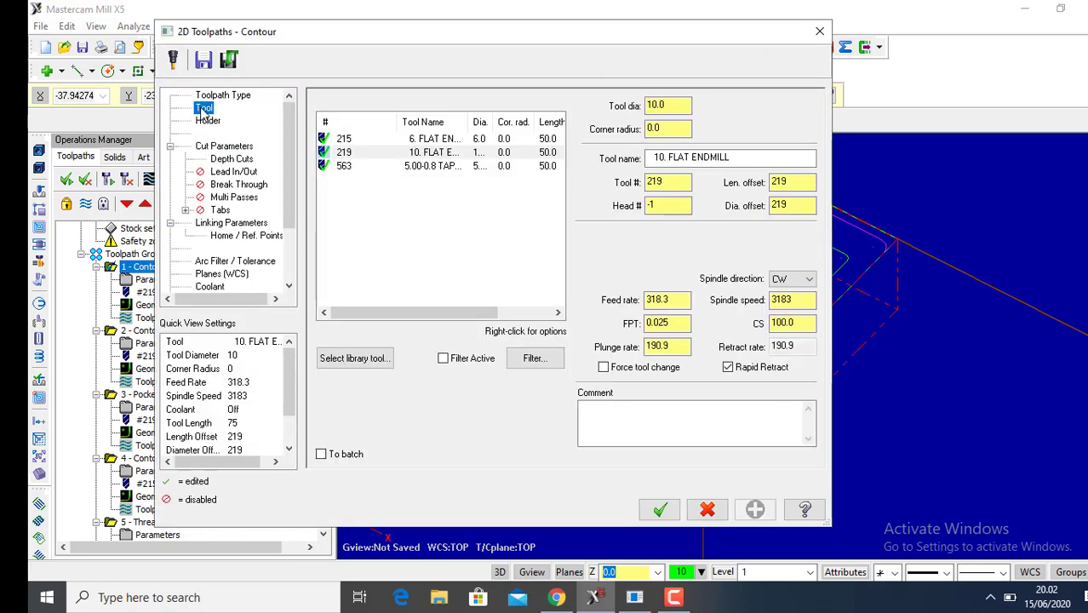
pyautogui.click(451, 155)
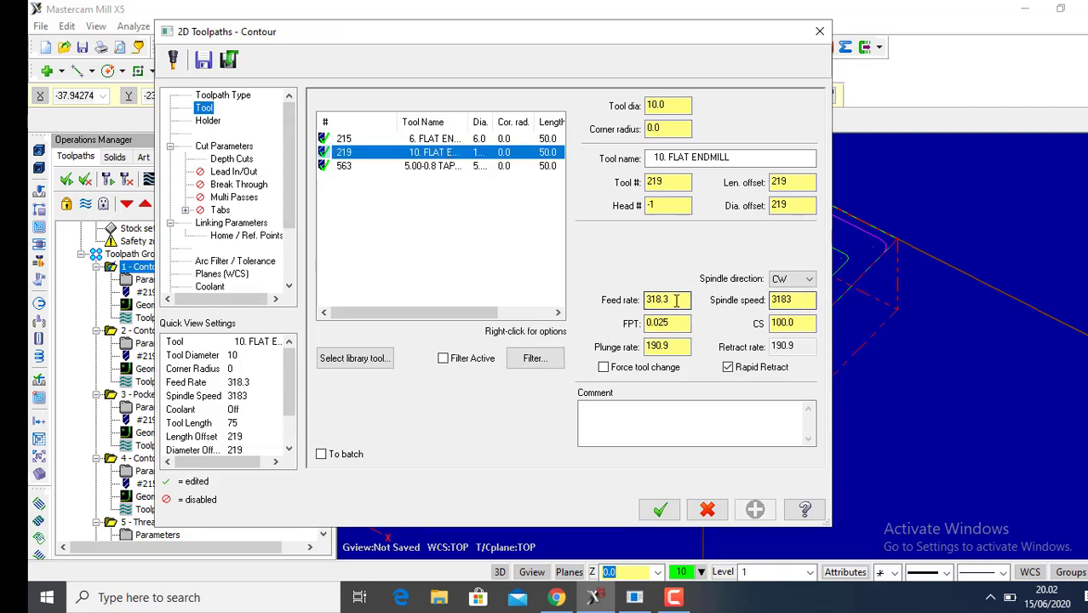
pyautogui.moveTo(677, 300); pyautogui.dragTo(626, 301)
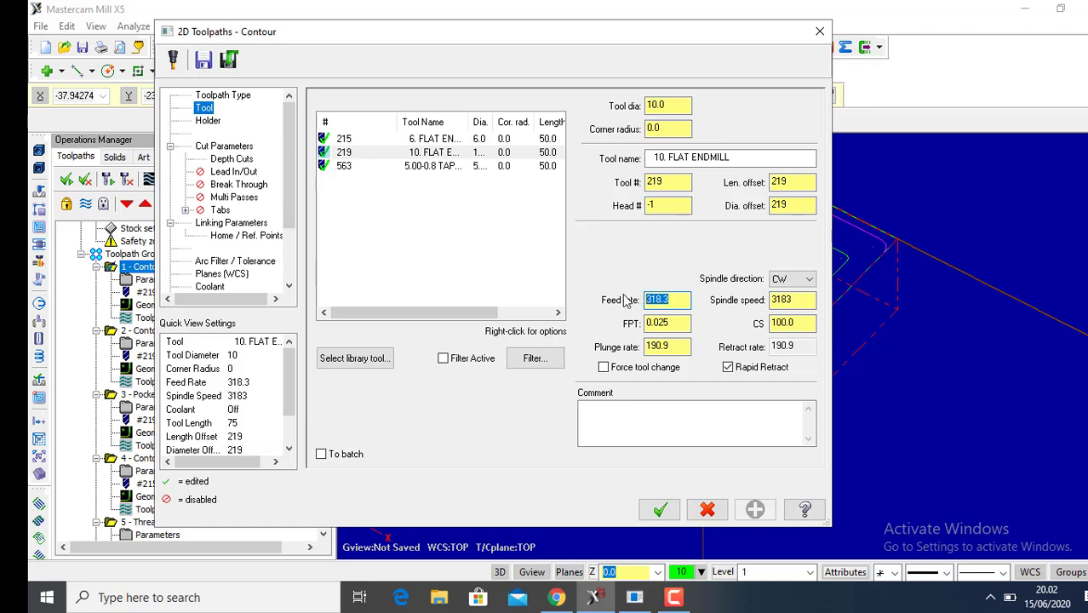
pyautogui.write('250')
pyautogui.moveTo(801, 305); pyautogui.dragTo(746, 301)
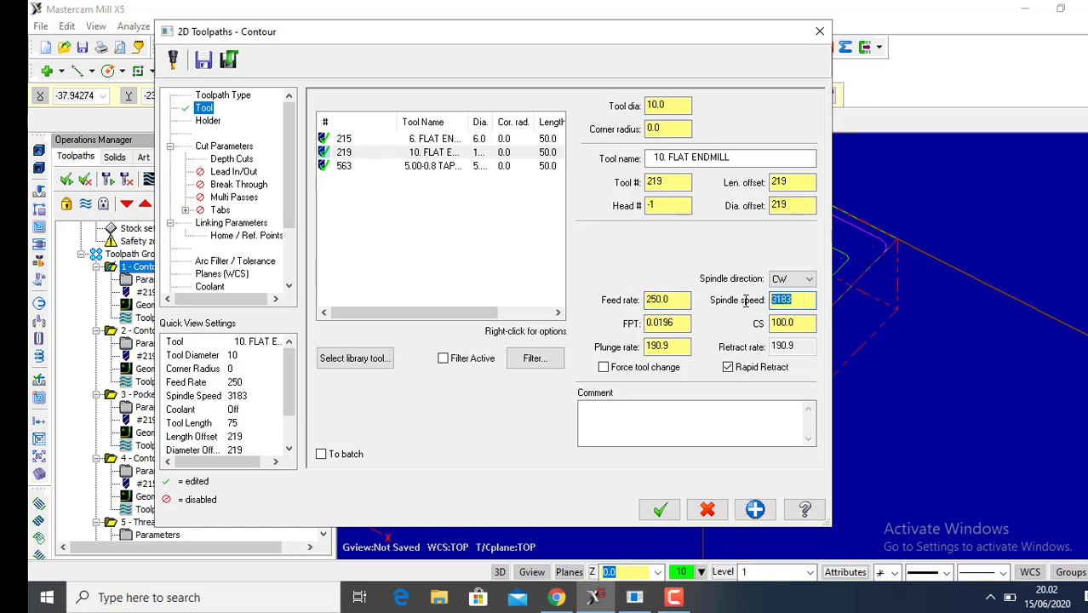
pyautogui.write('1700')
pyautogui.click(678, 346)
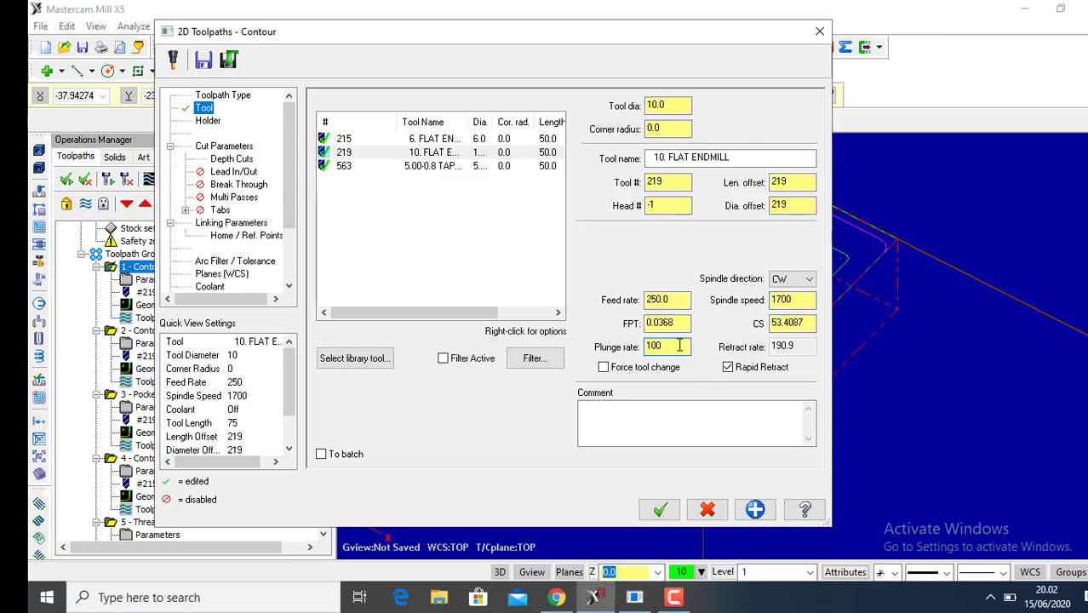
pyautogui.click(660, 511)
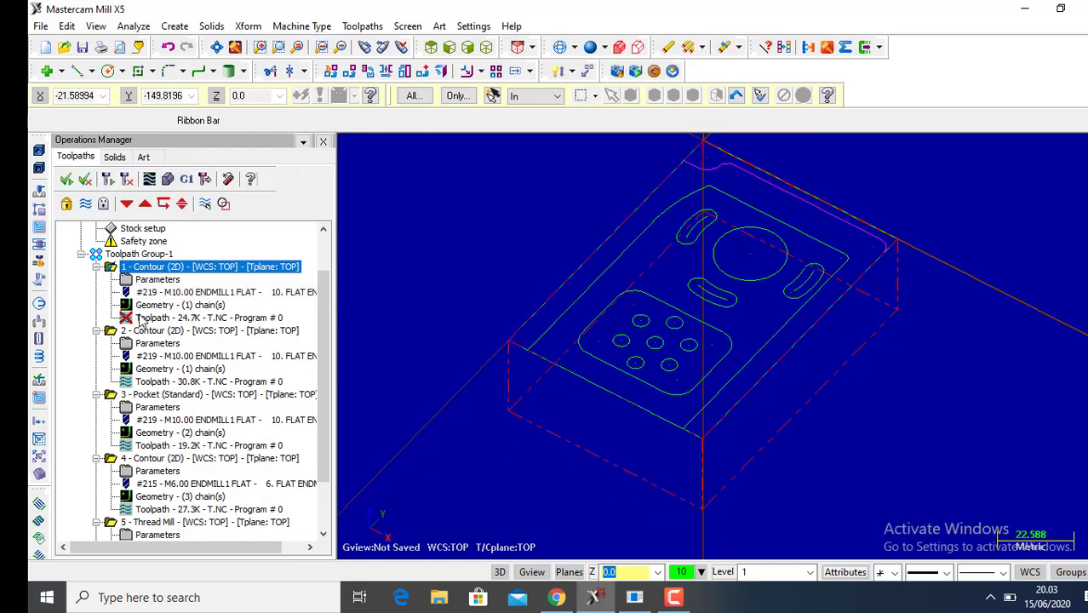
pyautogui.click(108, 180)
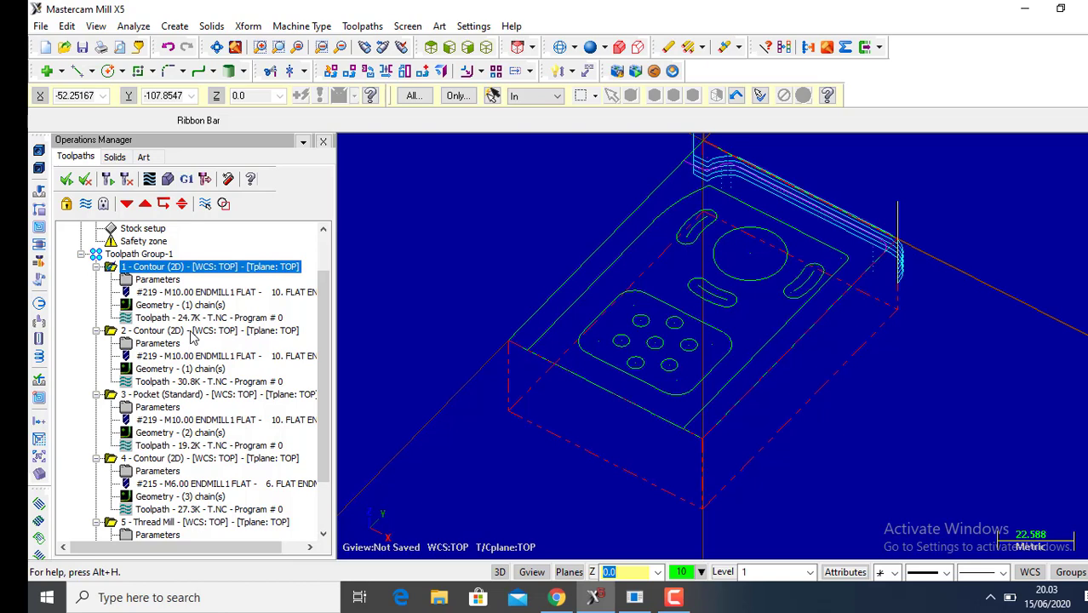
# Post-process only operations 1 to 3 with NC file editing enabled, saving as T and replacing the existing T.NC
pyautogui.click(193, 332)
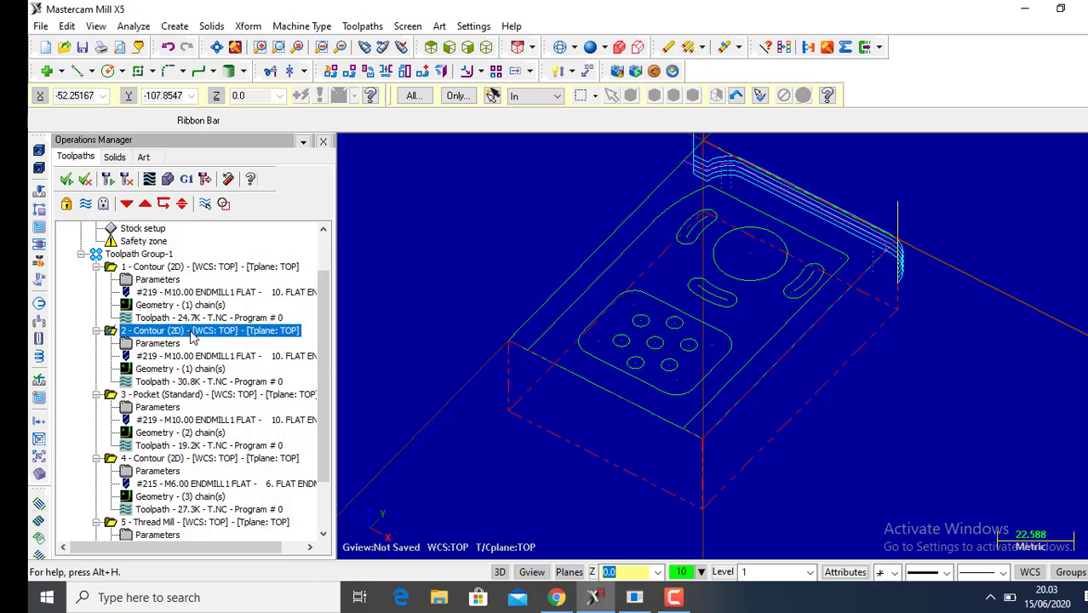
pyautogui.click(209, 269)
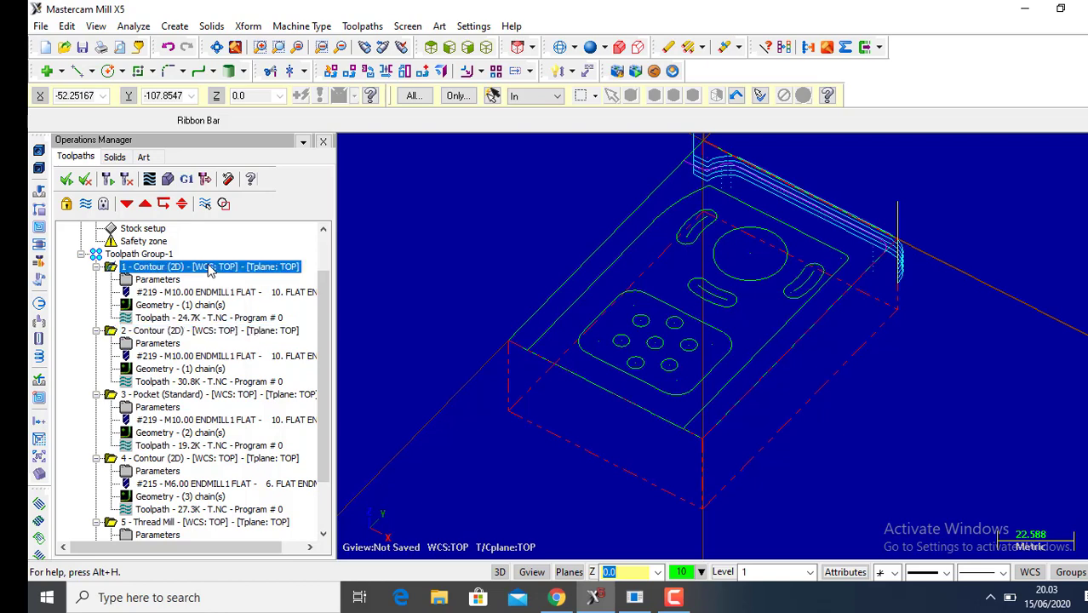
pyautogui.click(188, 332)
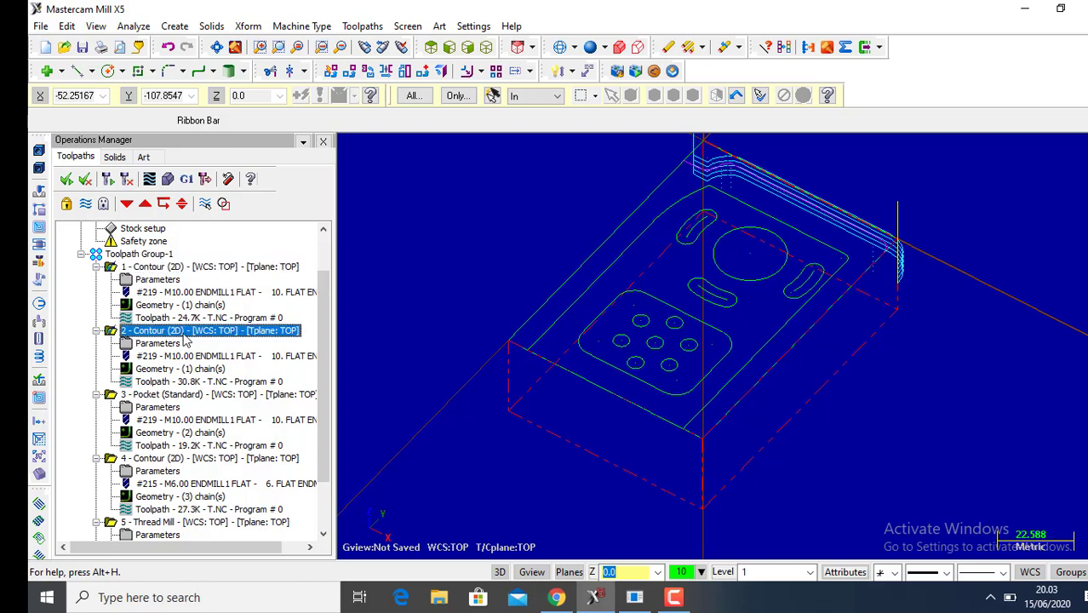
pyautogui.click(184, 397)
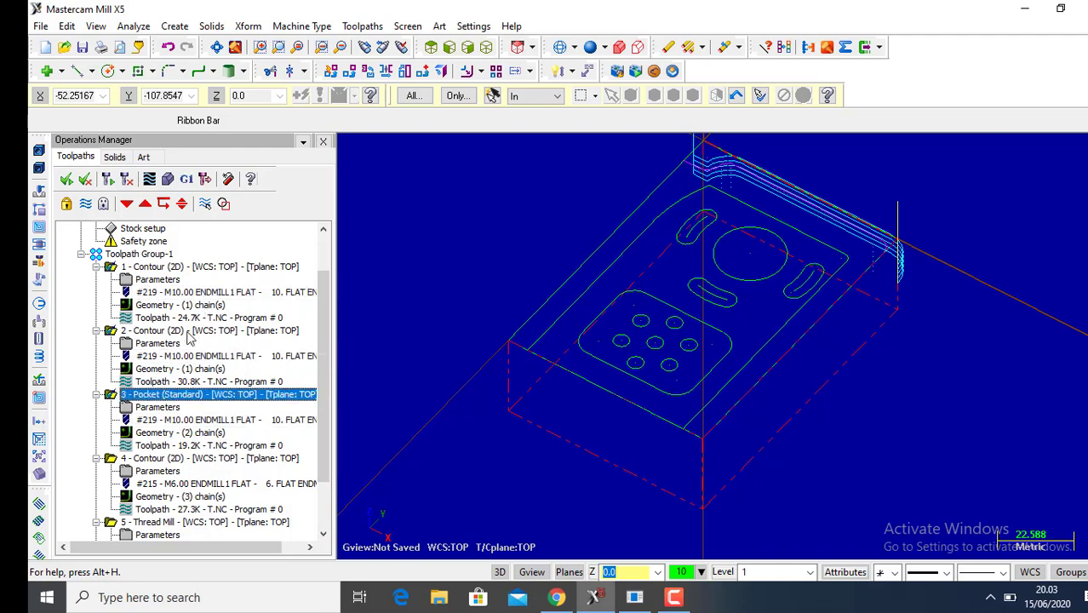
pyautogui.click(187, 181)
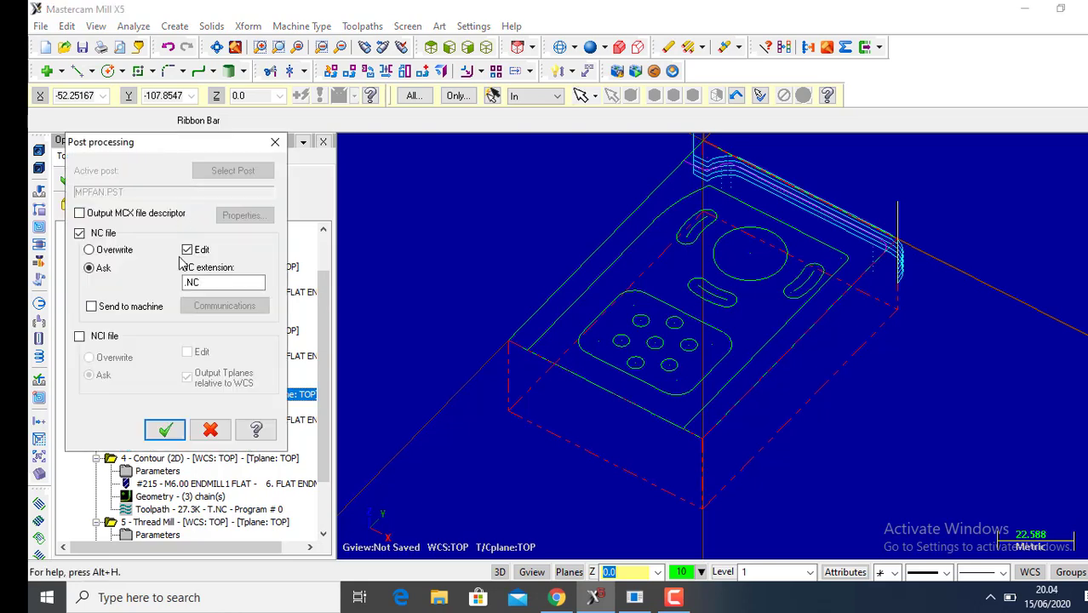
pyautogui.click(167, 432)
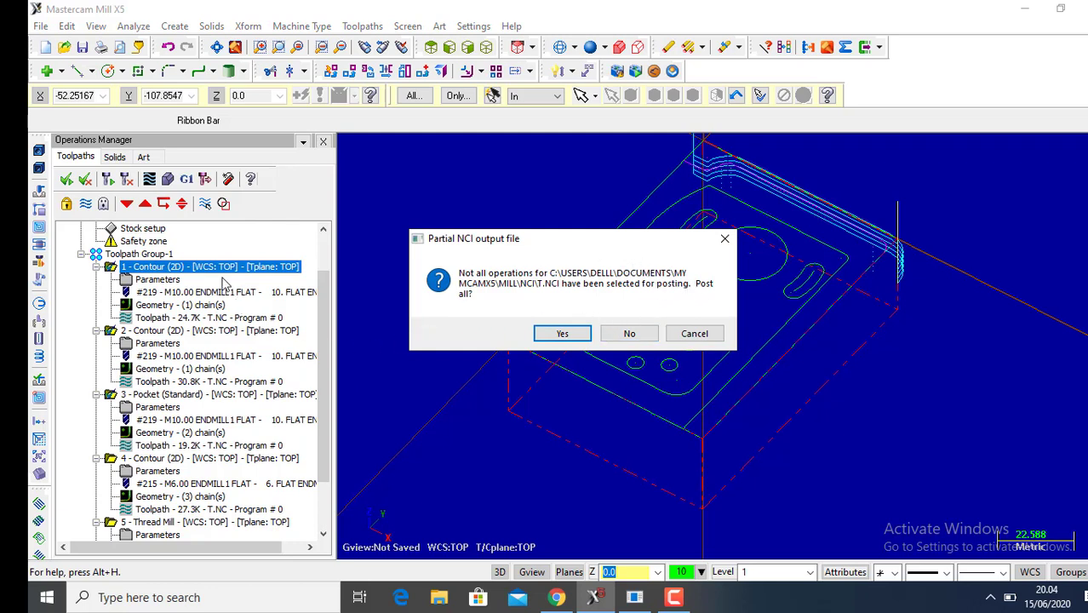
pyautogui.click(628, 334)
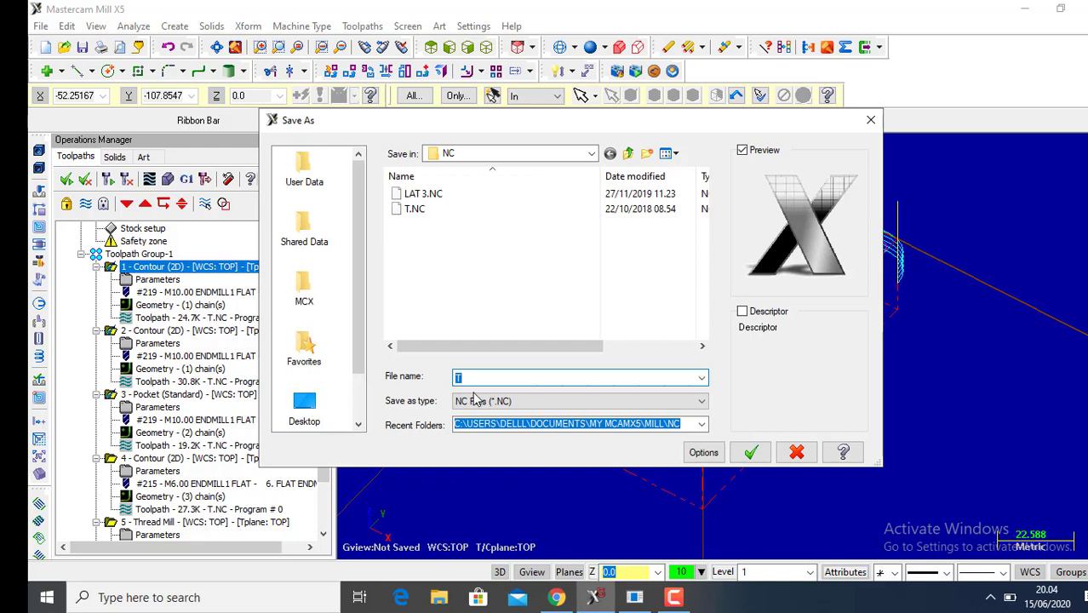
pyautogui.click(752, 453)
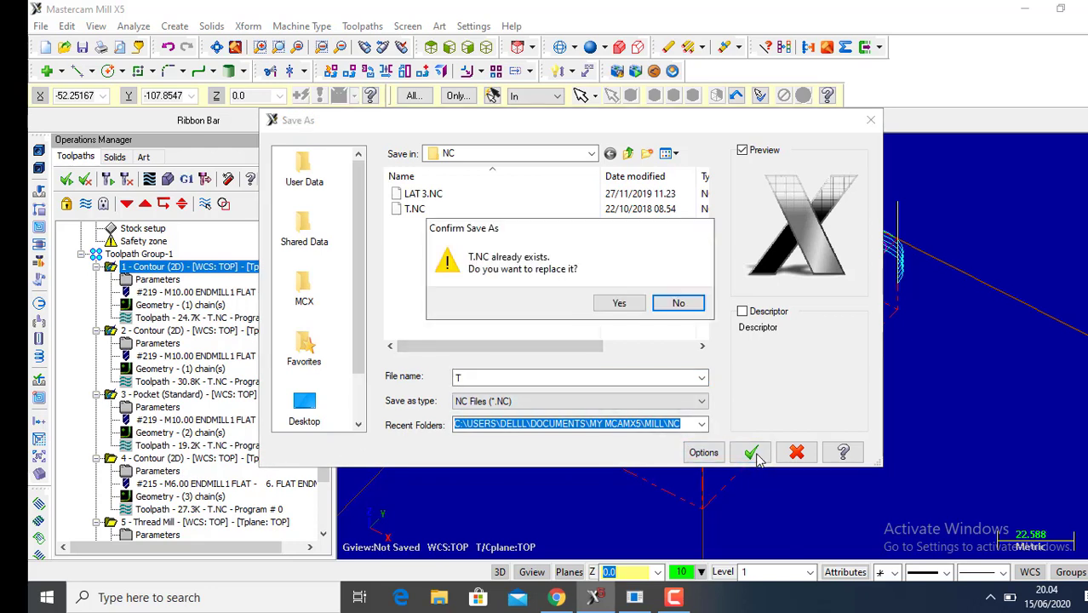
pyautogui.click(606, 306)
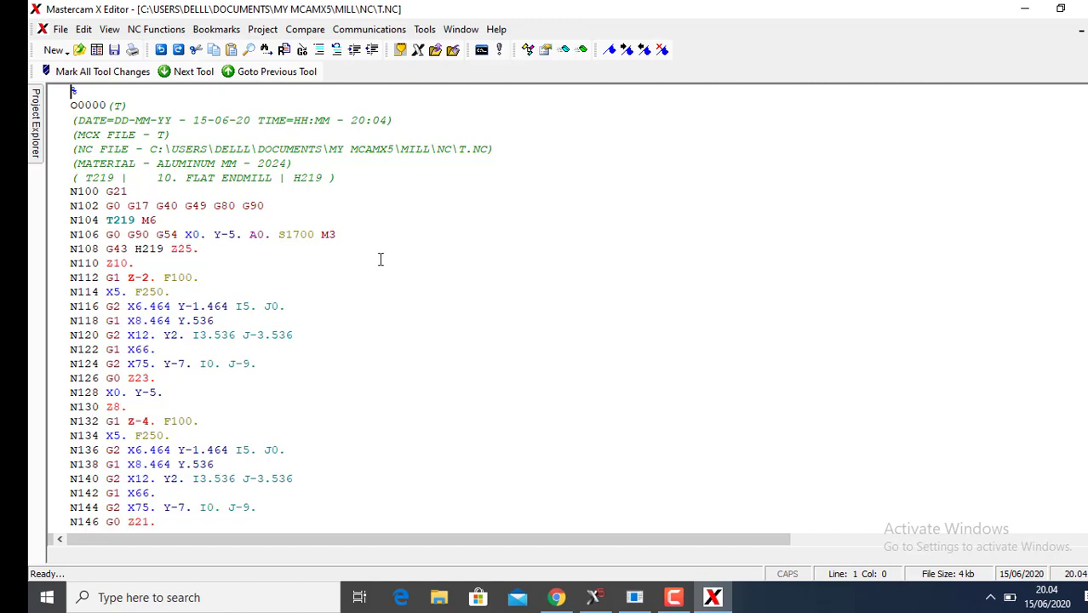
# Remove the A0. rotary axis word from line N106 of the NC code
pyautogui.click(272, 233)
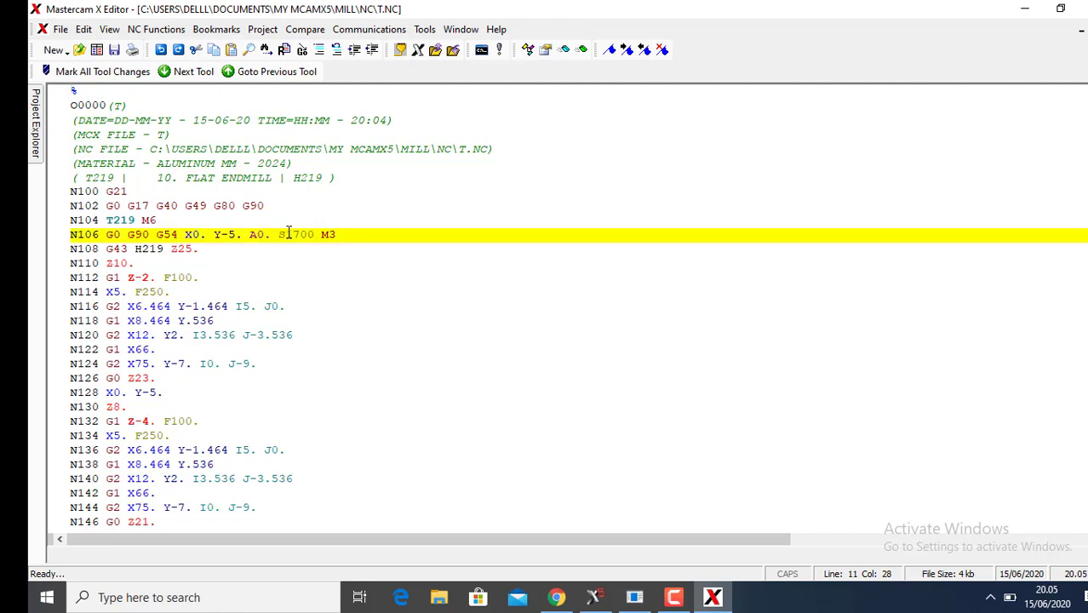
pyautogui.press('BackSpace')
pyautogui.press('Left')
pyautogui.press('Delete')
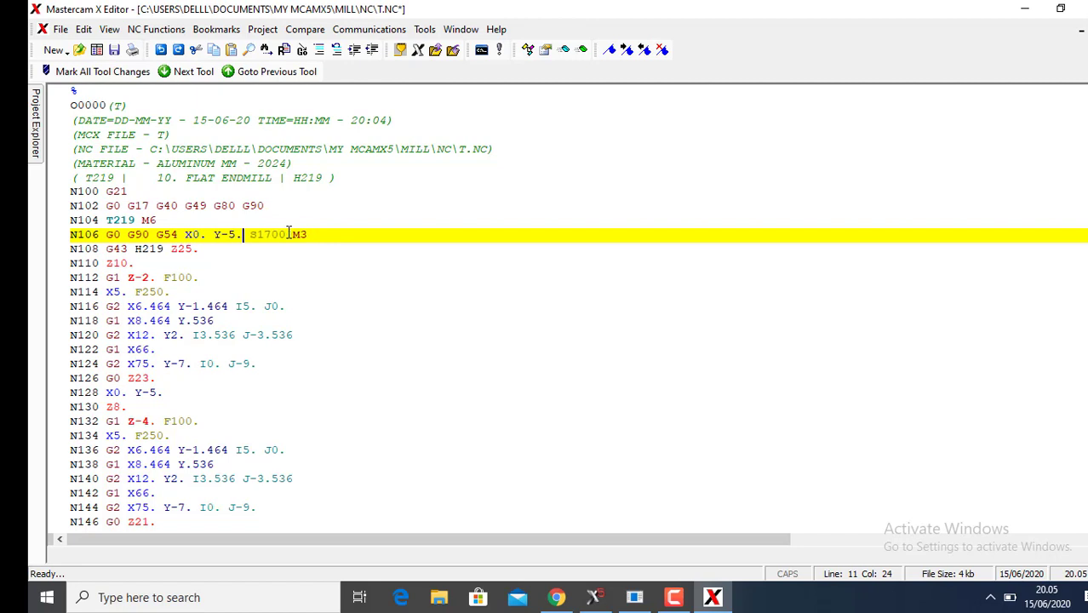
# Delete the whole N104 tool change line, T219 M6, from the NC code
pyautogui.click(162, 220)
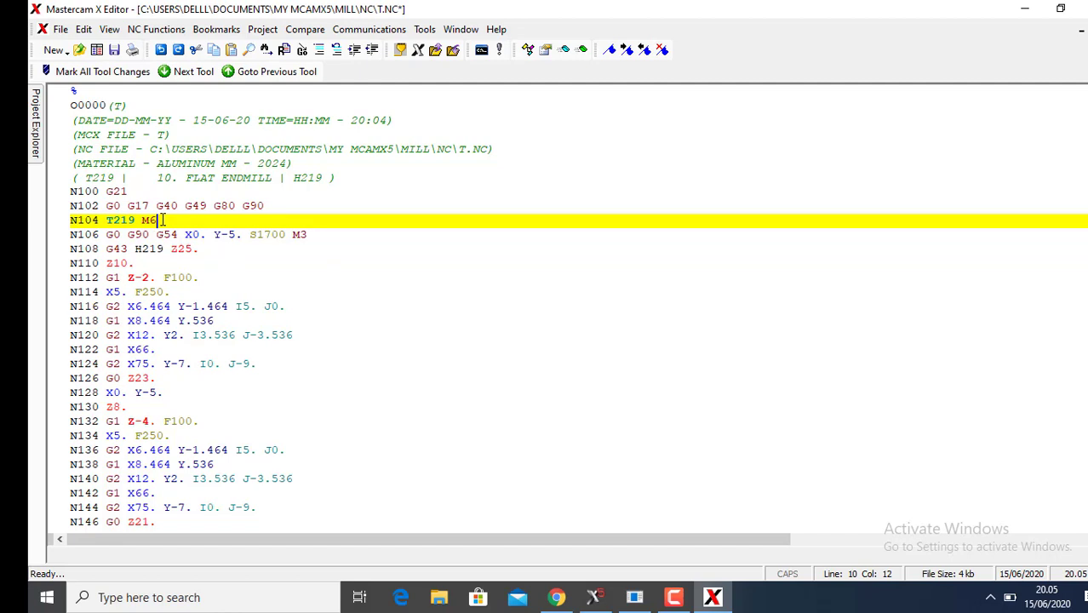
pyautogui.press('BackSpace')
pyautogui.press('BackSpace')
pyautogui.press('BackSpace')
pyautogui.press('BackSpace')
pyautogui.press('BackSpace')
pyautogui.press('BackSpace')
pyautogui.press('BackSpace')
pyautogui.press('BackSpace')
pyautogui.press('BackSpace')
pyautogui.press('BackSpace')
pyautogui.press('BackSpace')
pyautogui.press('BackSpace')
pyautogui.press('BackSpace')
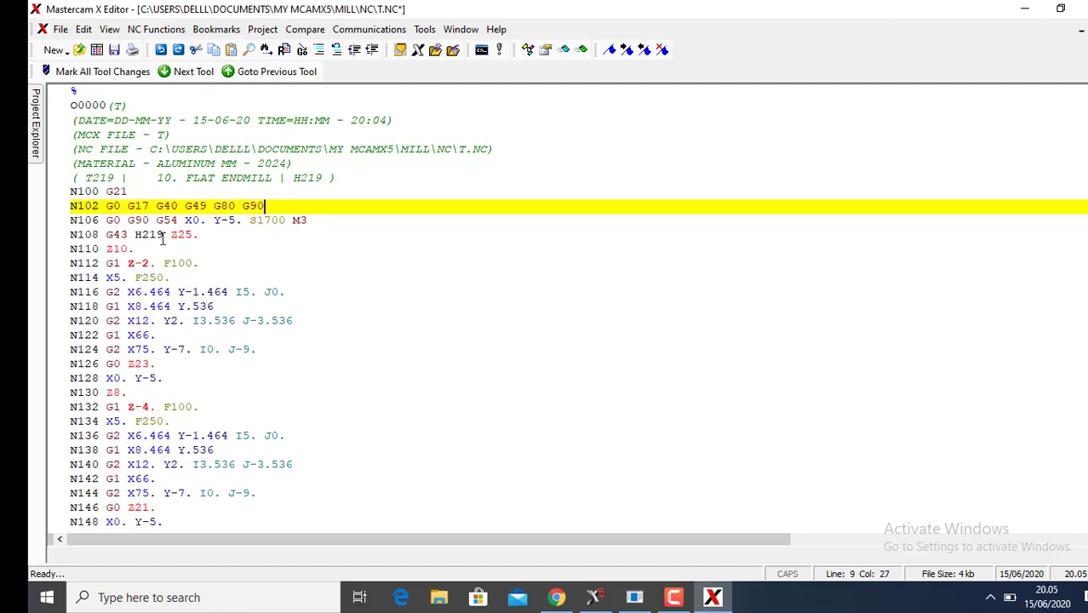
# Remove the tool length compensation G43 H219 from line N108, keeping only its Z25. move
pyautogui.click(171, 235)
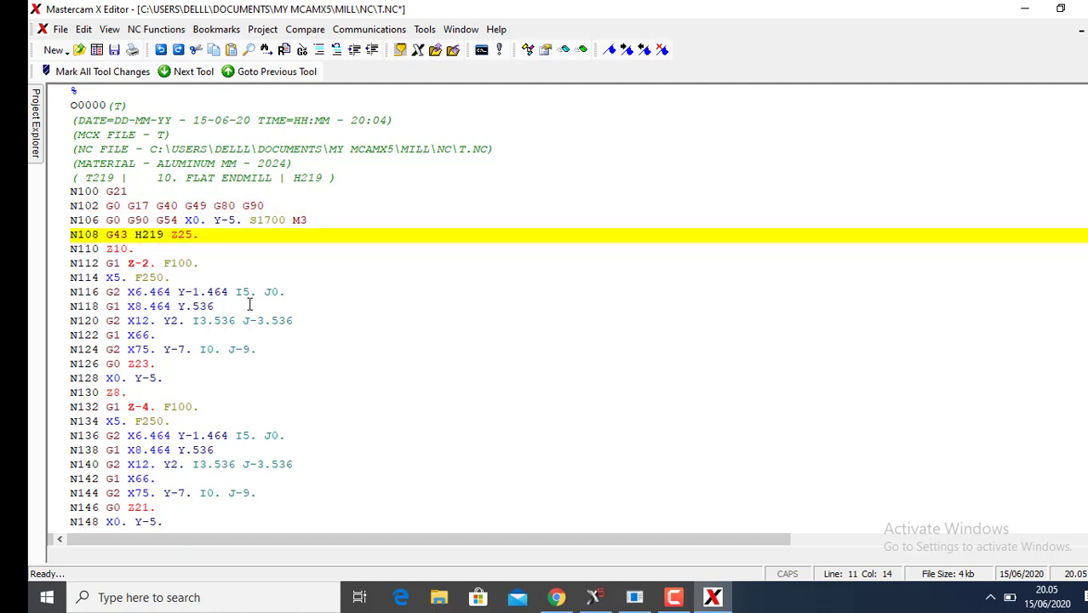
pyautogui.press('BackSpace')
pyautogui.press('BackSpace')
pyautogui.press('BackSpace')
pyautogui.press('BackSpace')
pyautogui.press('BackSpace')
pyautogui.press('BackSpace')
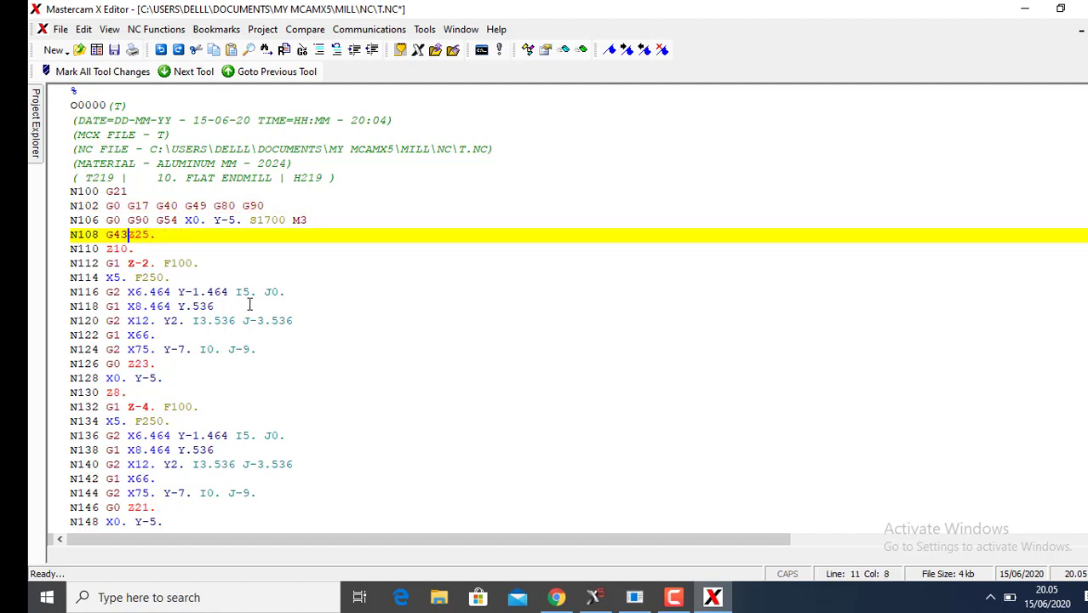
pyautogui.press('BackSpace')
pyautogui.press('BackSpace')
pyautogui.press('BackSpace')
# Save the edited NC program under the new name P10 in the NC folder
pyautogui.click(60, 29)
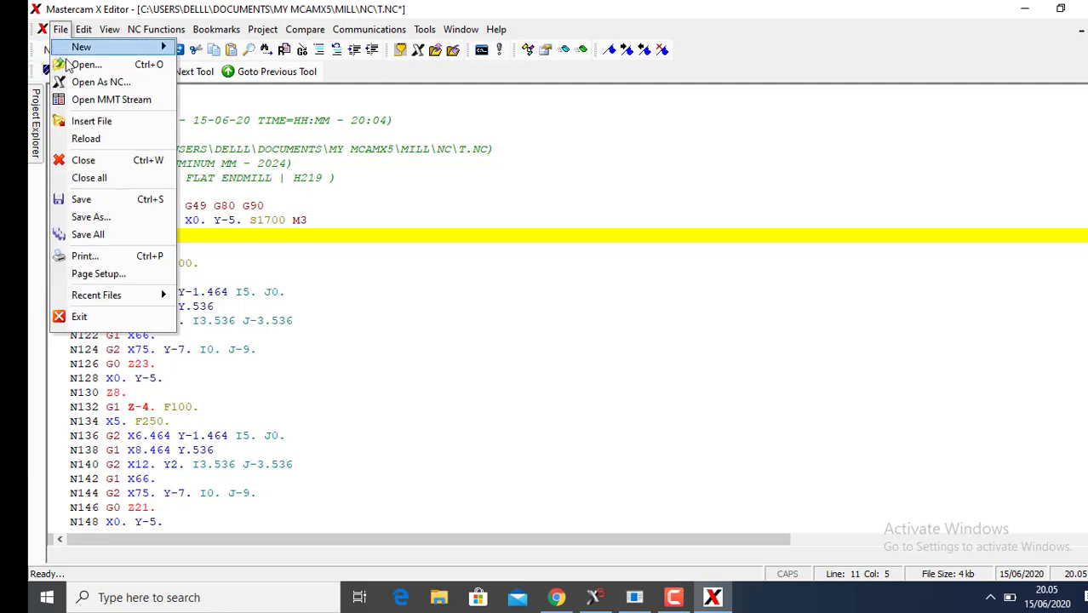
pyautogui.click(95, 223)
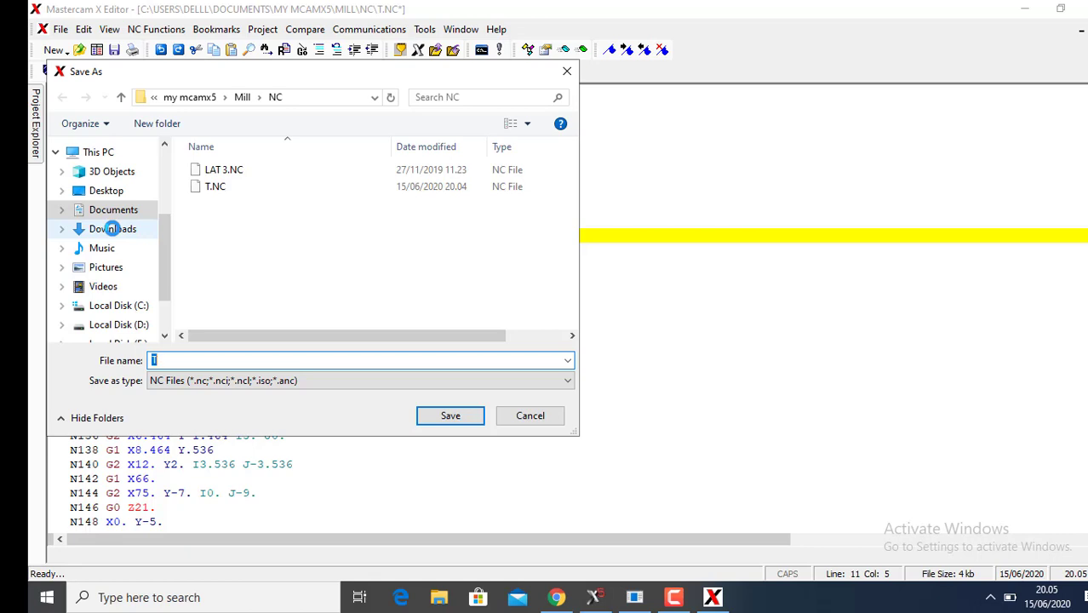
pyautogui.click(177, 358)
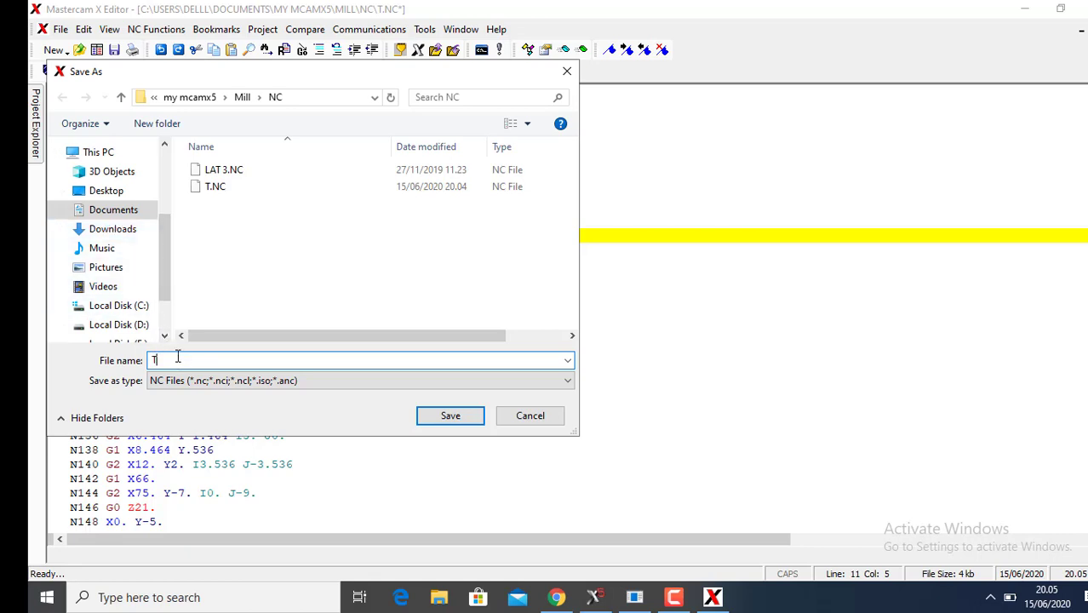
pyautogui.press('BackSpace')
pyautogui.write('P10')
pyautogui.click(451, 417)
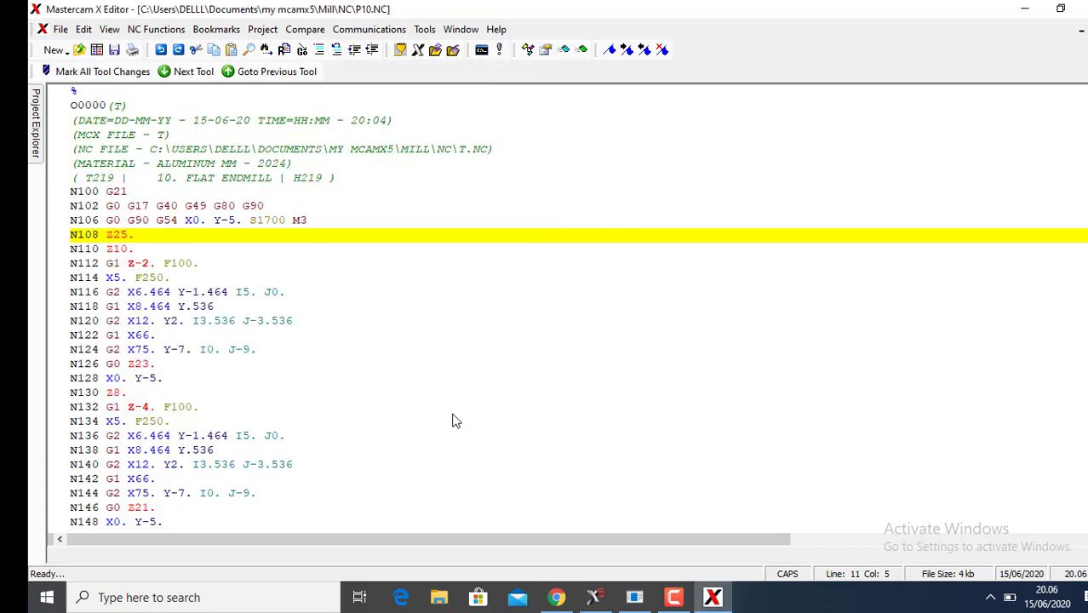